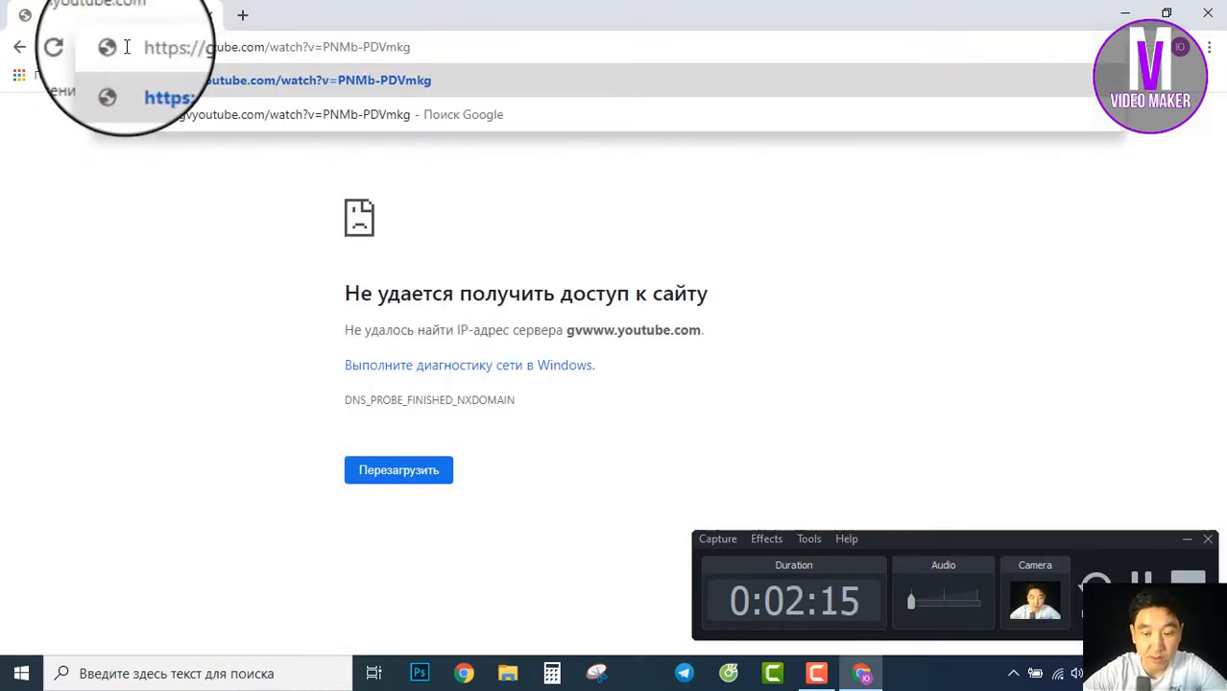
Step: Load gvyoutube.com/watch?v=PNMb-PDVmkg and bring up the video's download options on GetVideo
key(Return)
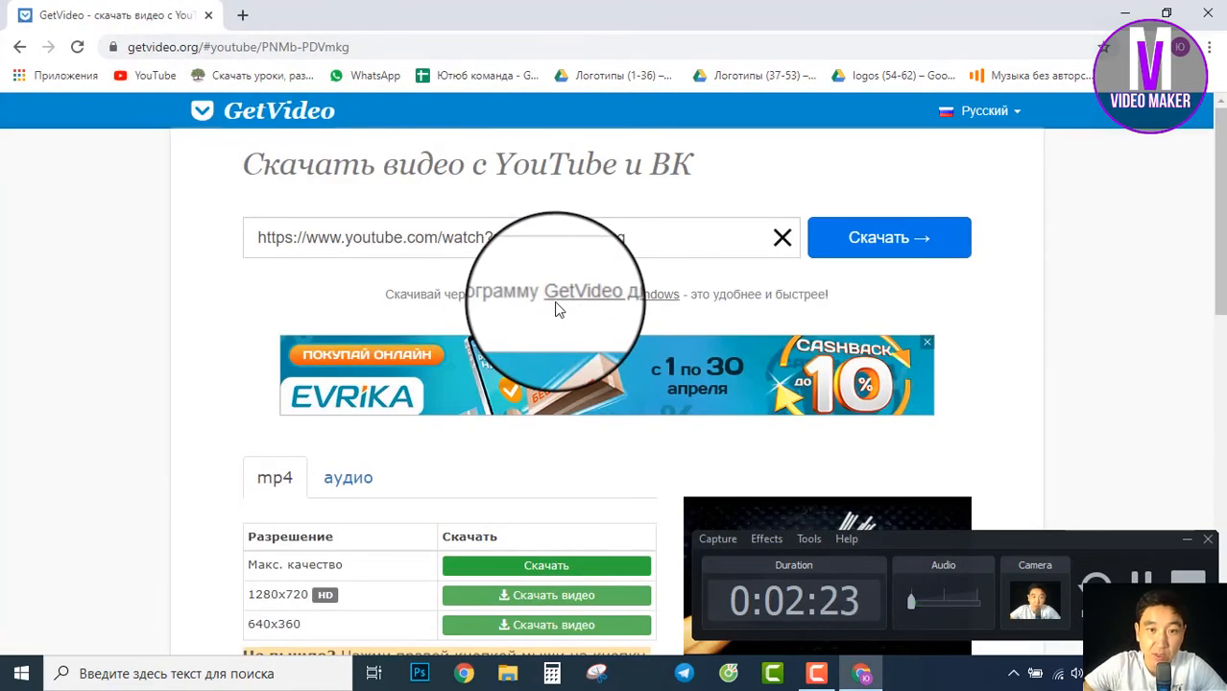
click(883, 252)
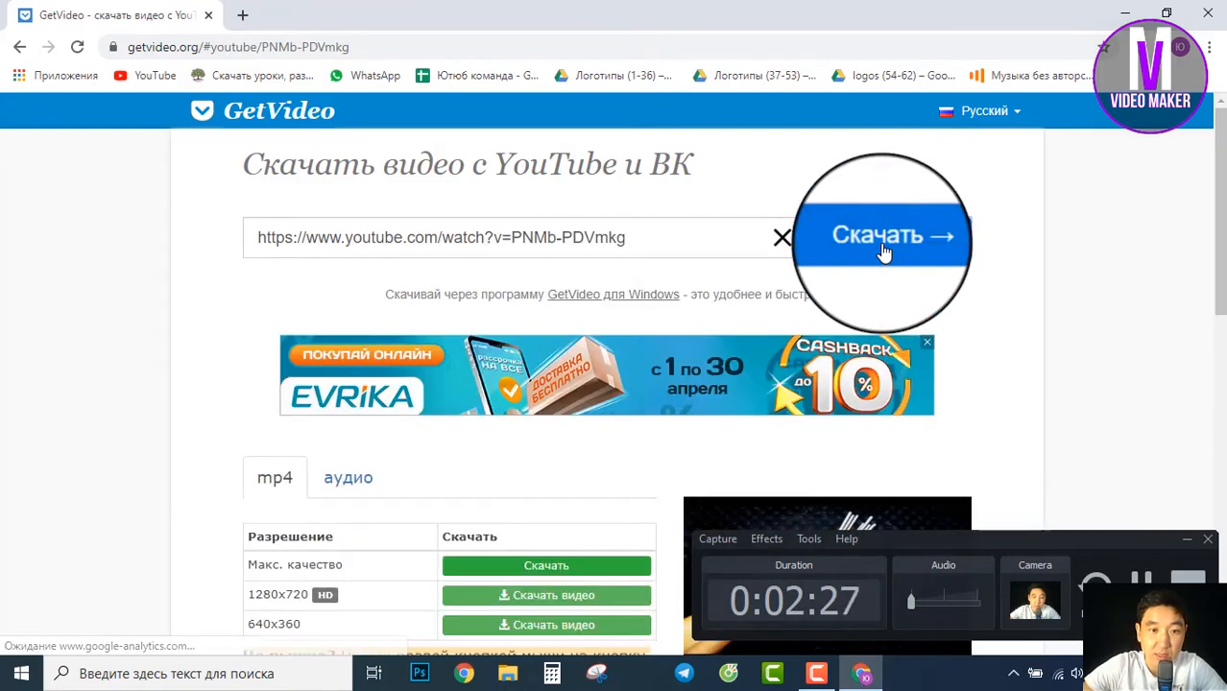
scroll(658, 363, down, 3)
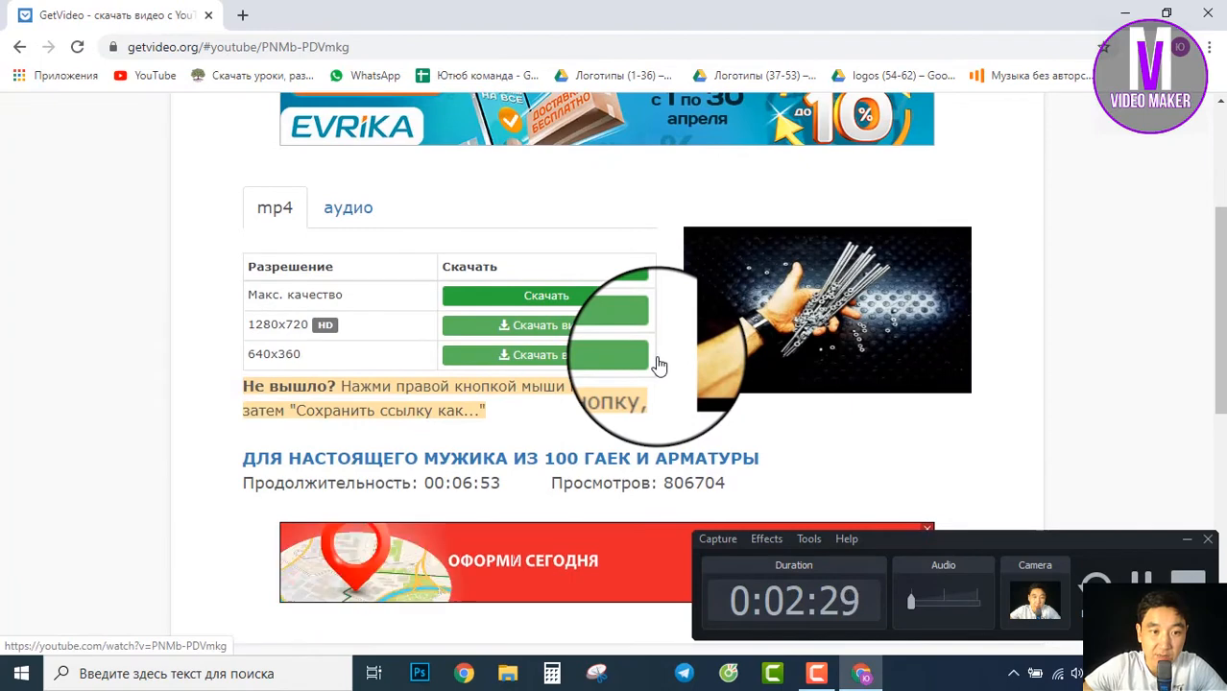
click(494, 313)
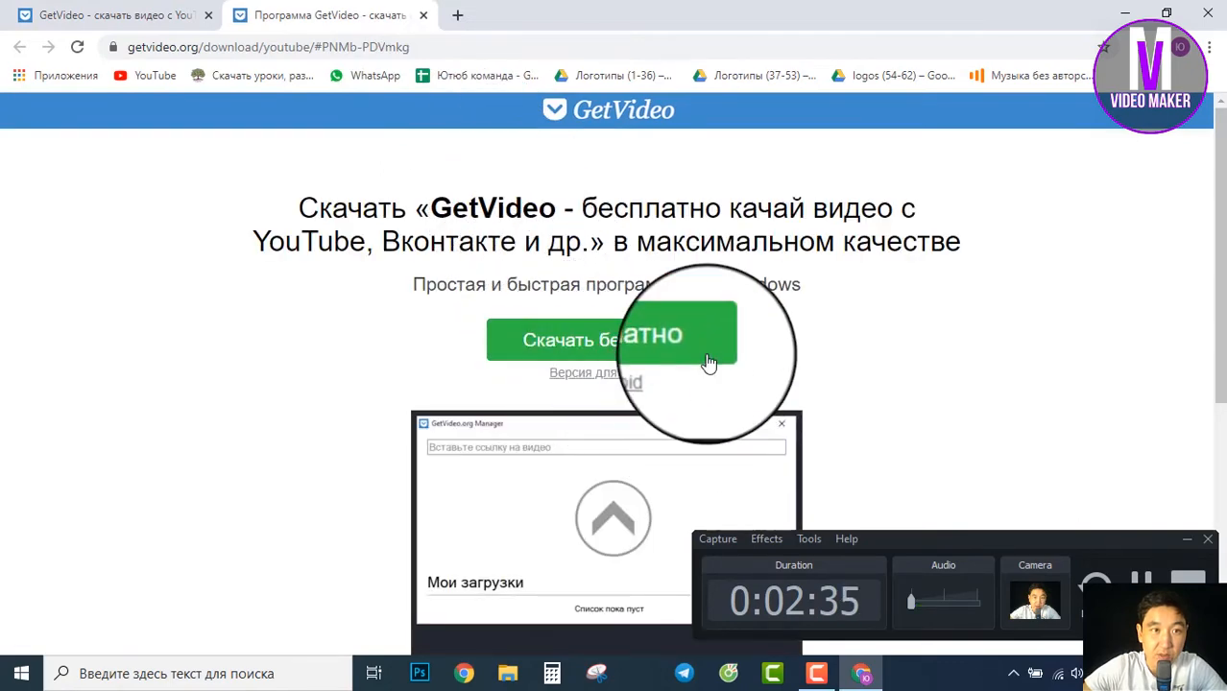
scroll(663, 367, down, 3)
scroll(672, 360, up, 3)
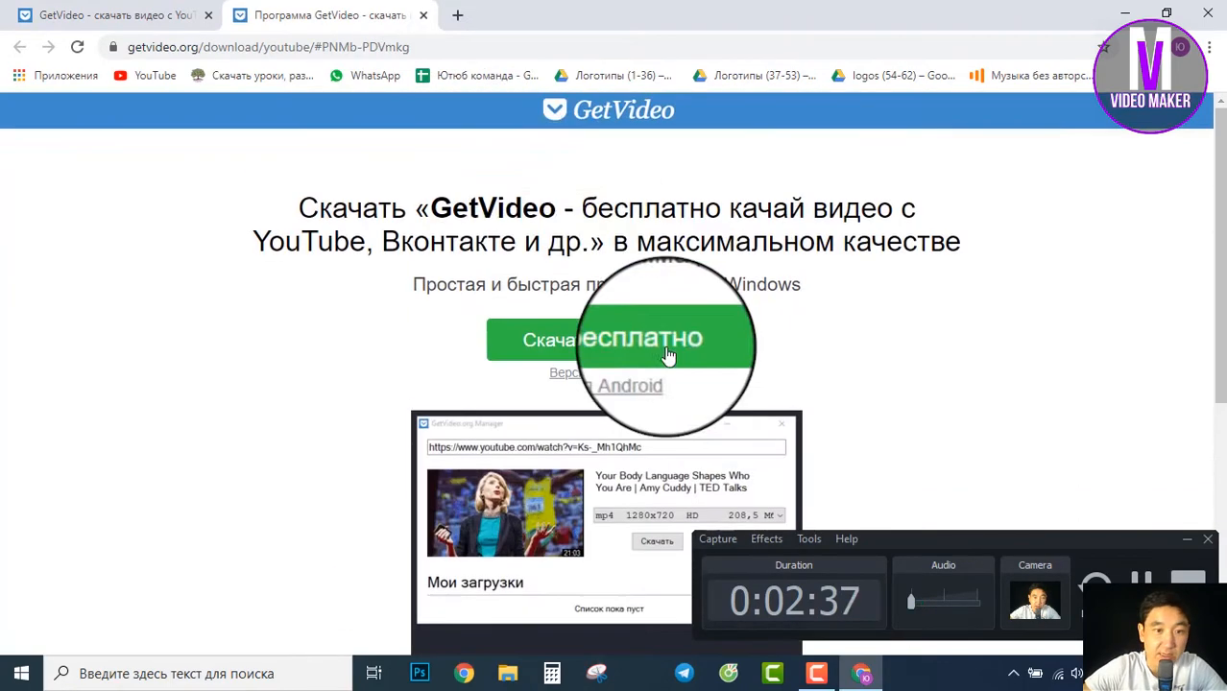
click(425, 19)
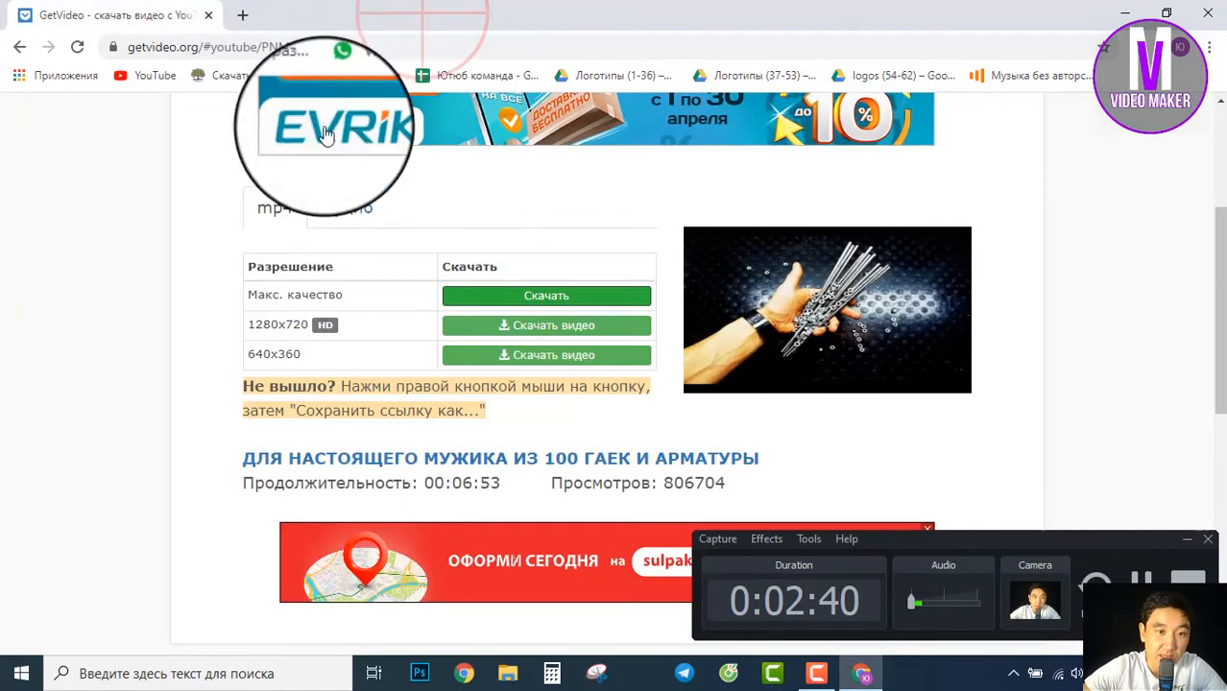
Step: Download the video from GetVideo as an MP4 at 1280x720
click(496, 329)
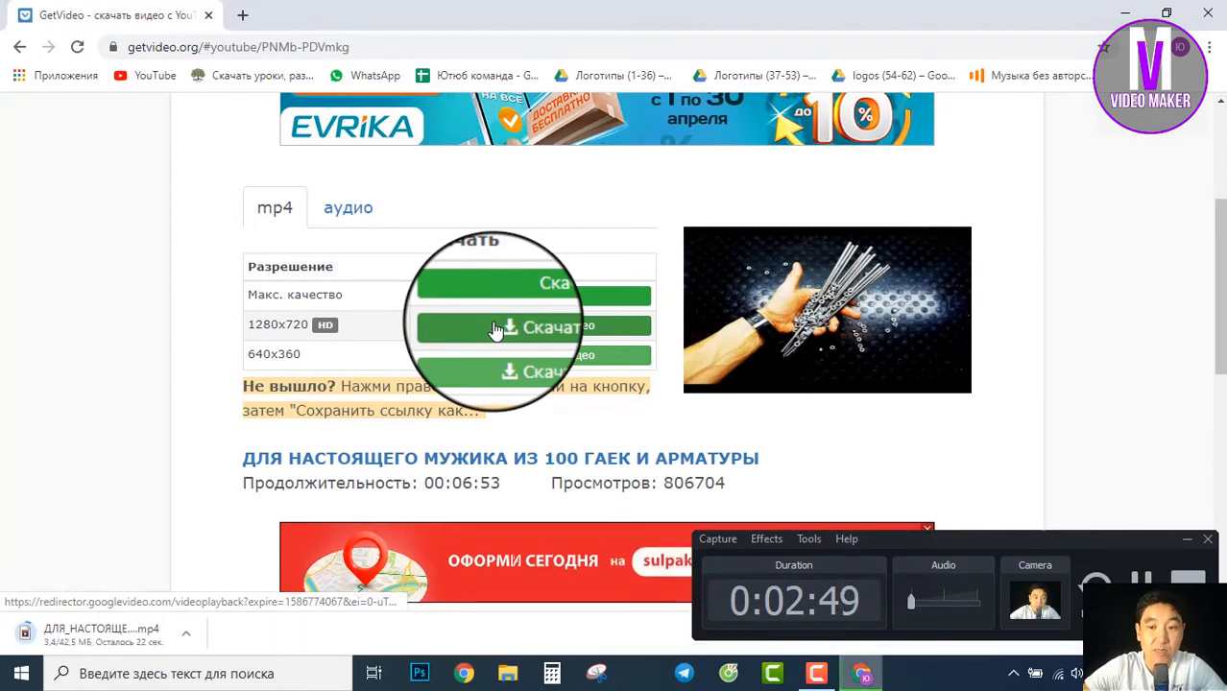
Step: Search Google for "ummy video downloader" in a separate tab and open the official videodownloader.ummy.net site
click(242, 15)
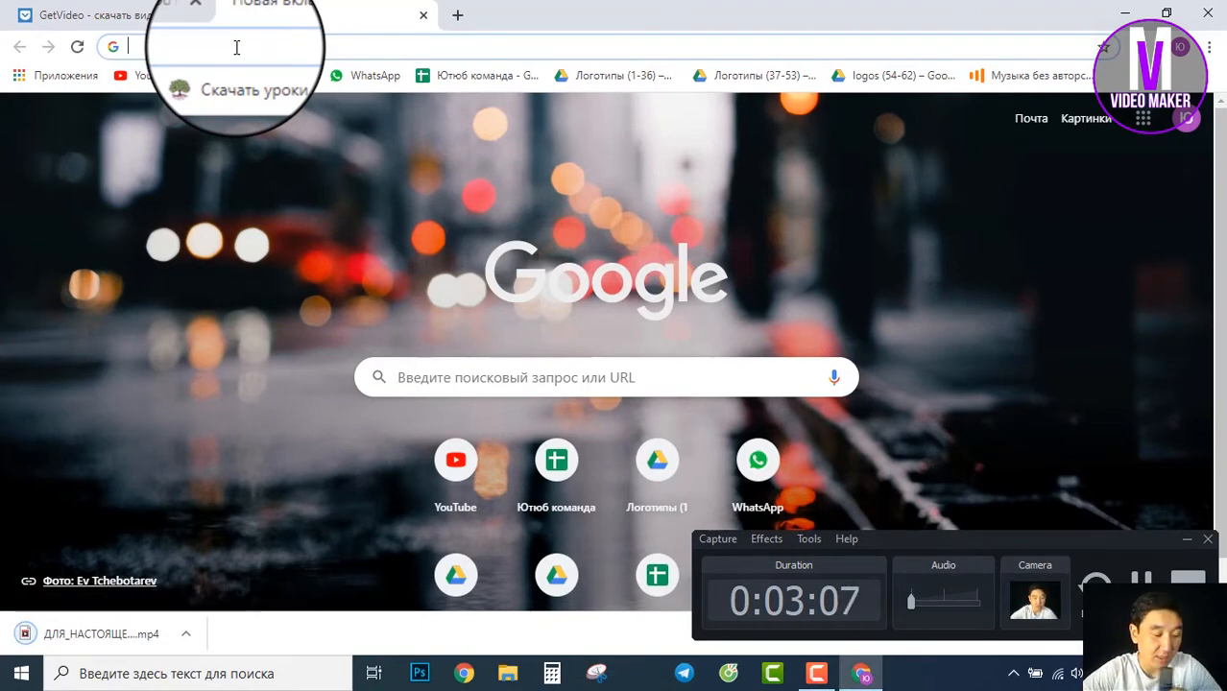
text(ummy)
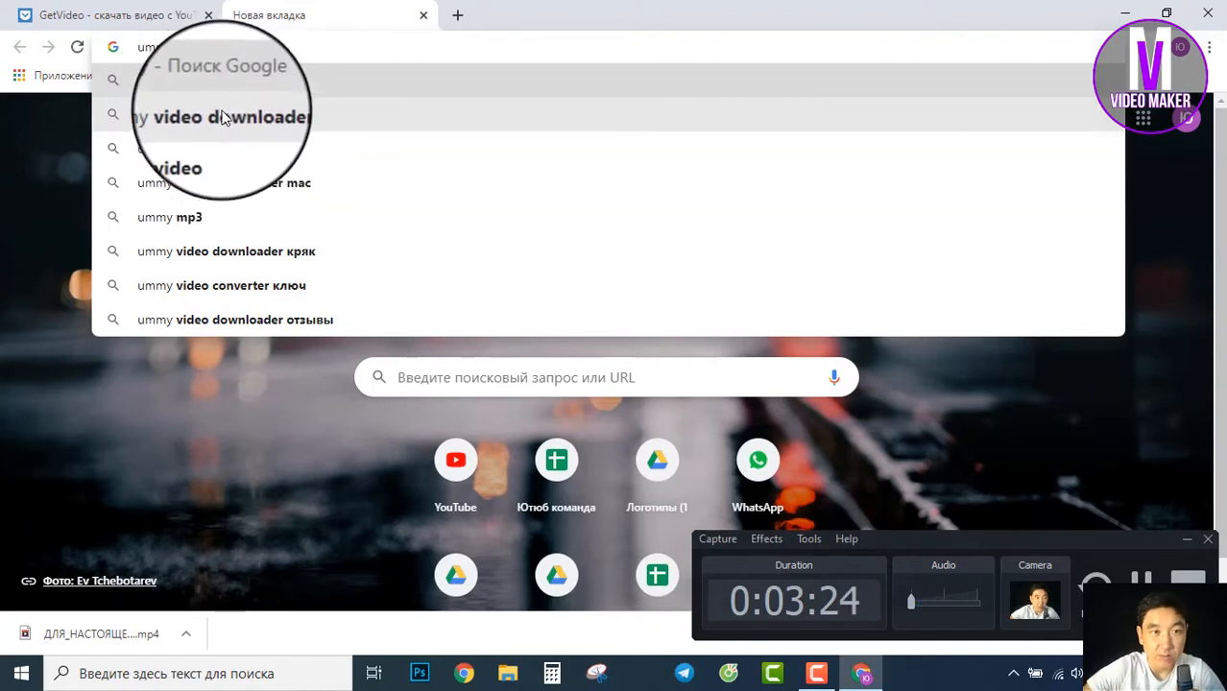
click(220, 114)
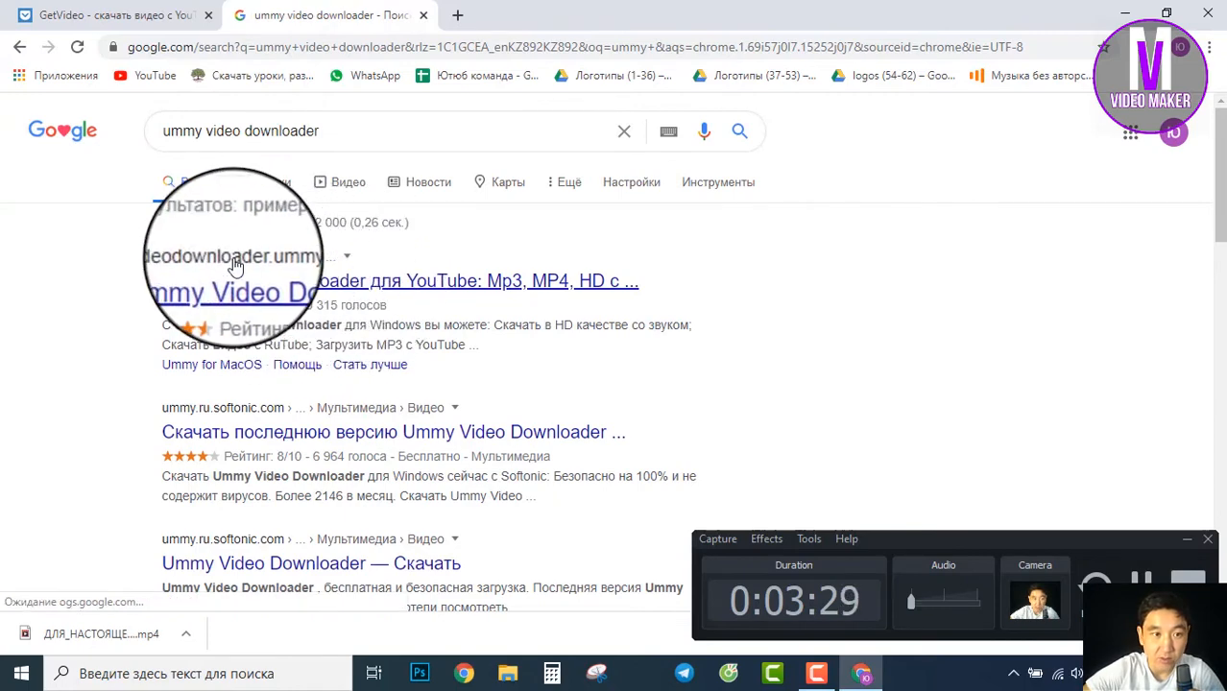
click(286, 280)
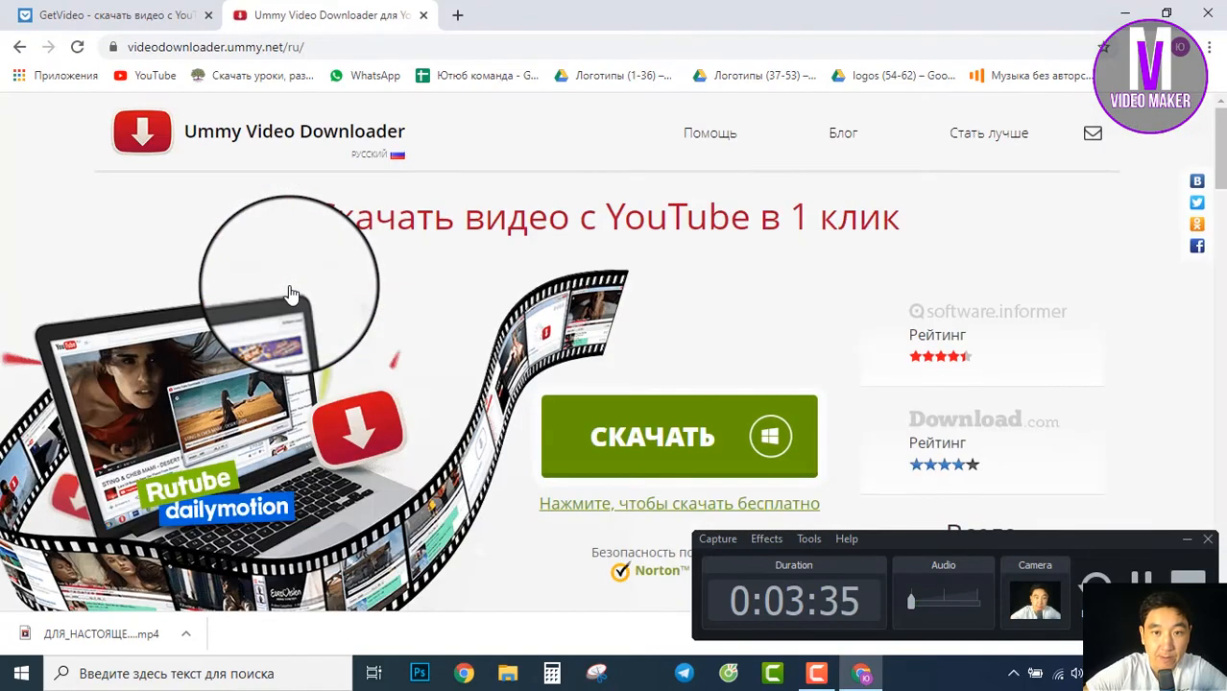
Step: Download the Windows installer of Ummy Video Downloader from its site
scroll(437, 314, down, 1)
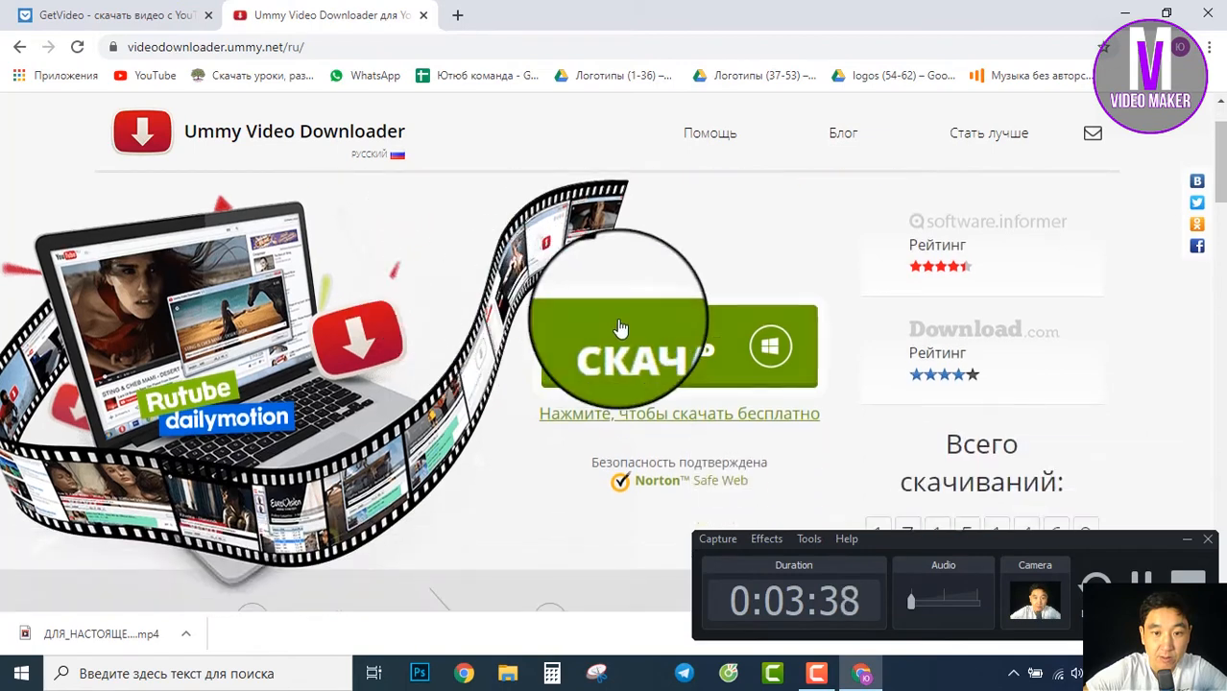
click(680, 377)
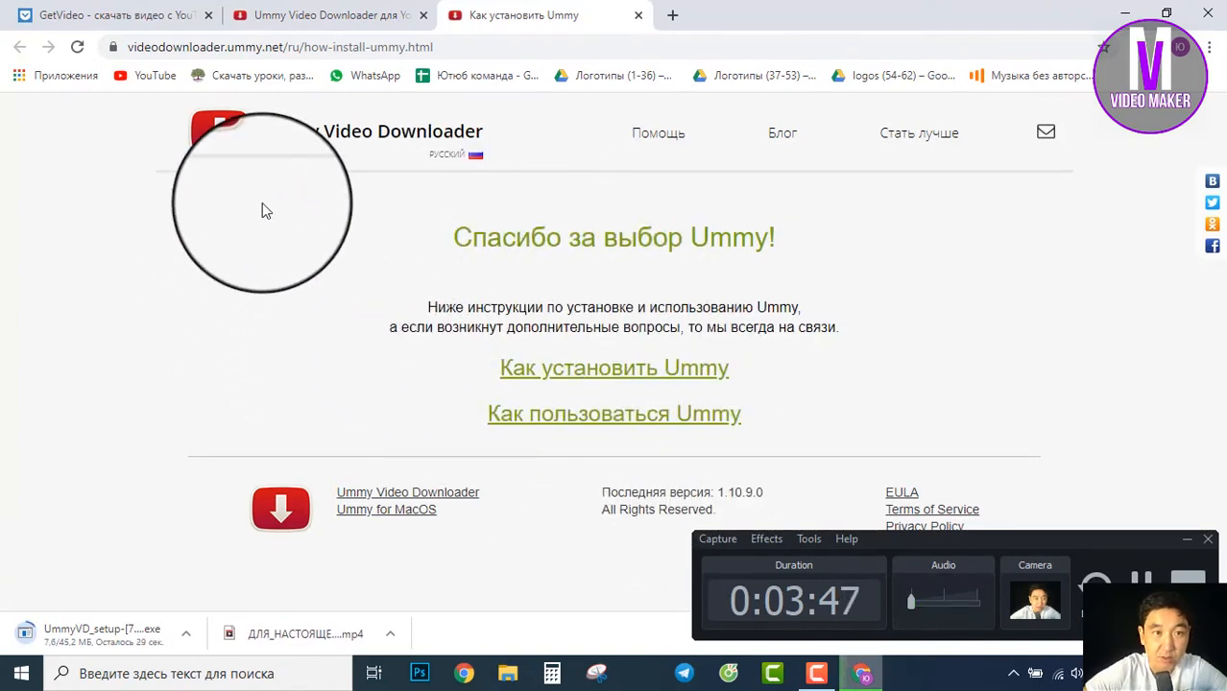
Step: Close both Ummy site tabs and return from GetVideo to the YouTube video page
click(422, 15)
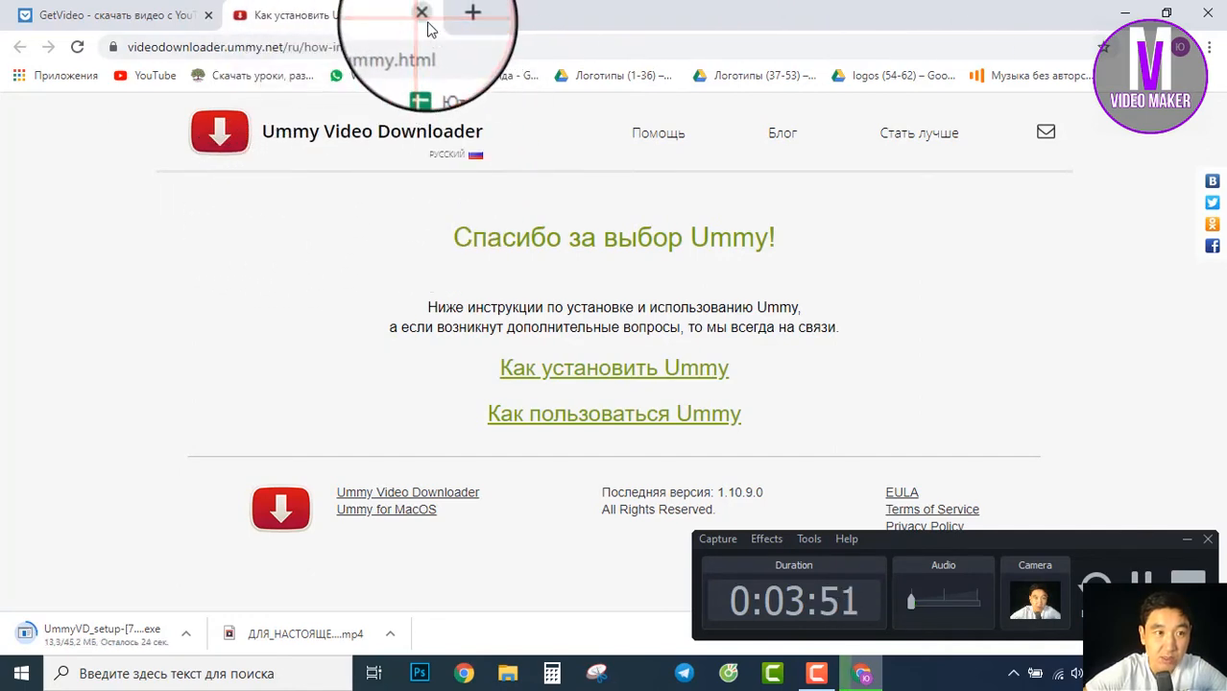
click(421, 12)
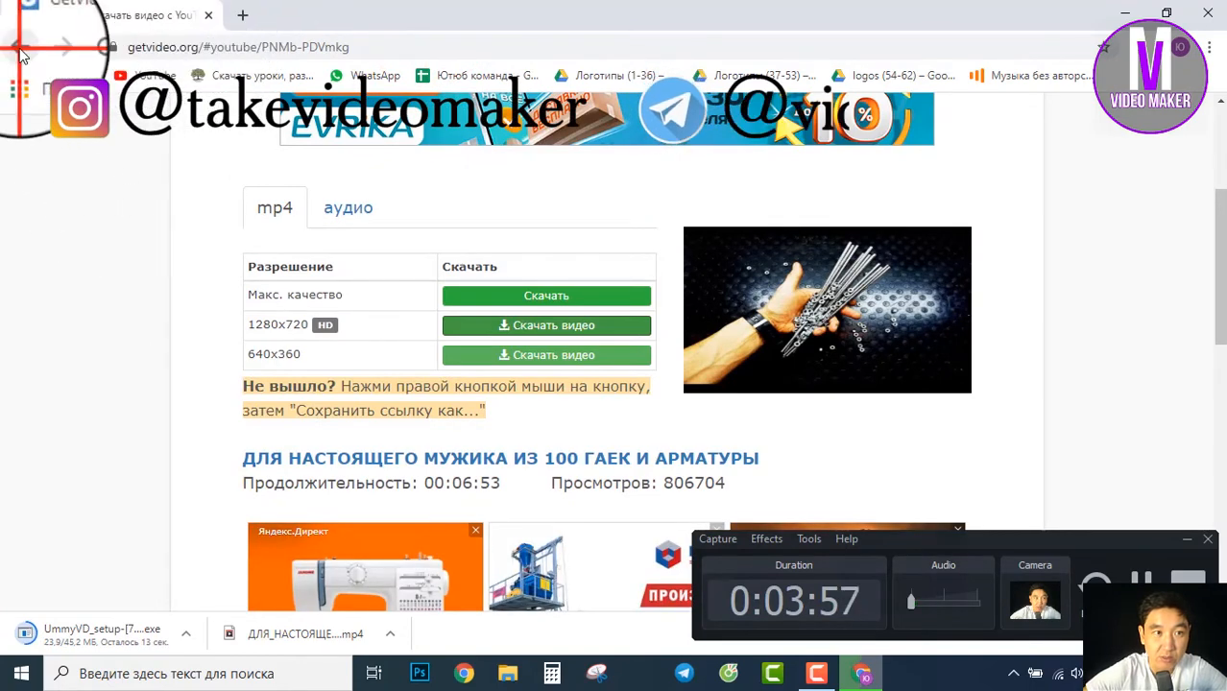
click(20, 48)
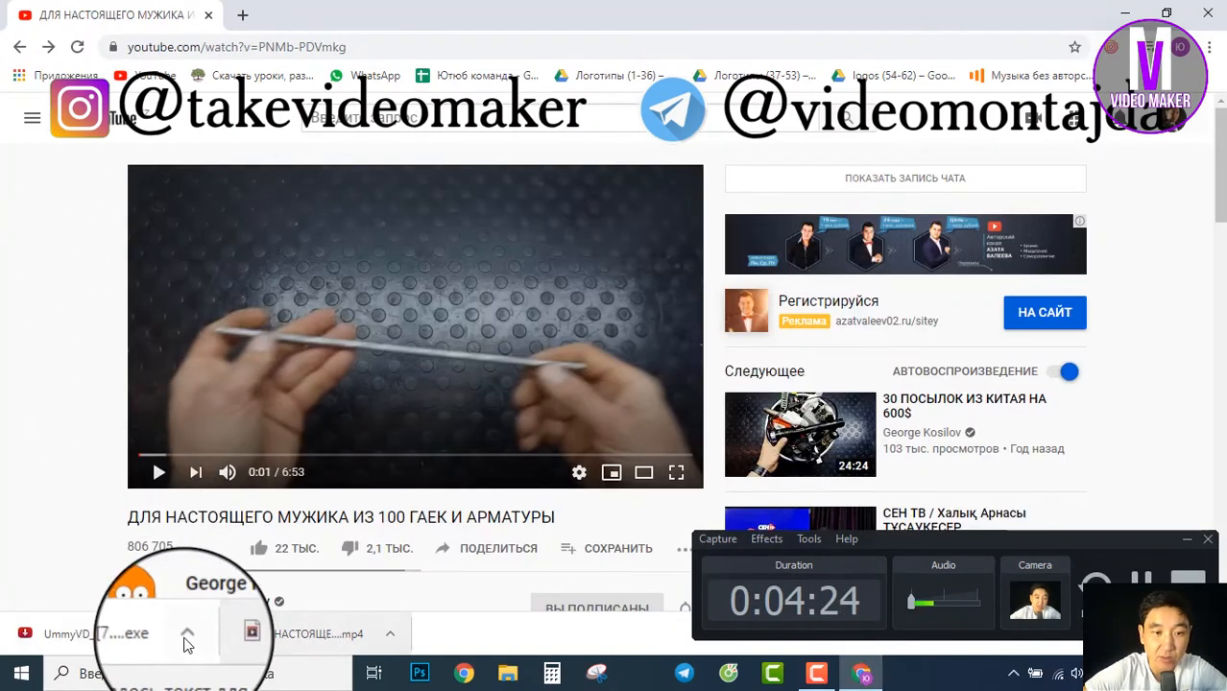
Step: Launch the downloaded UmmyVD setup file and accept the license agreement
click(89, 637)
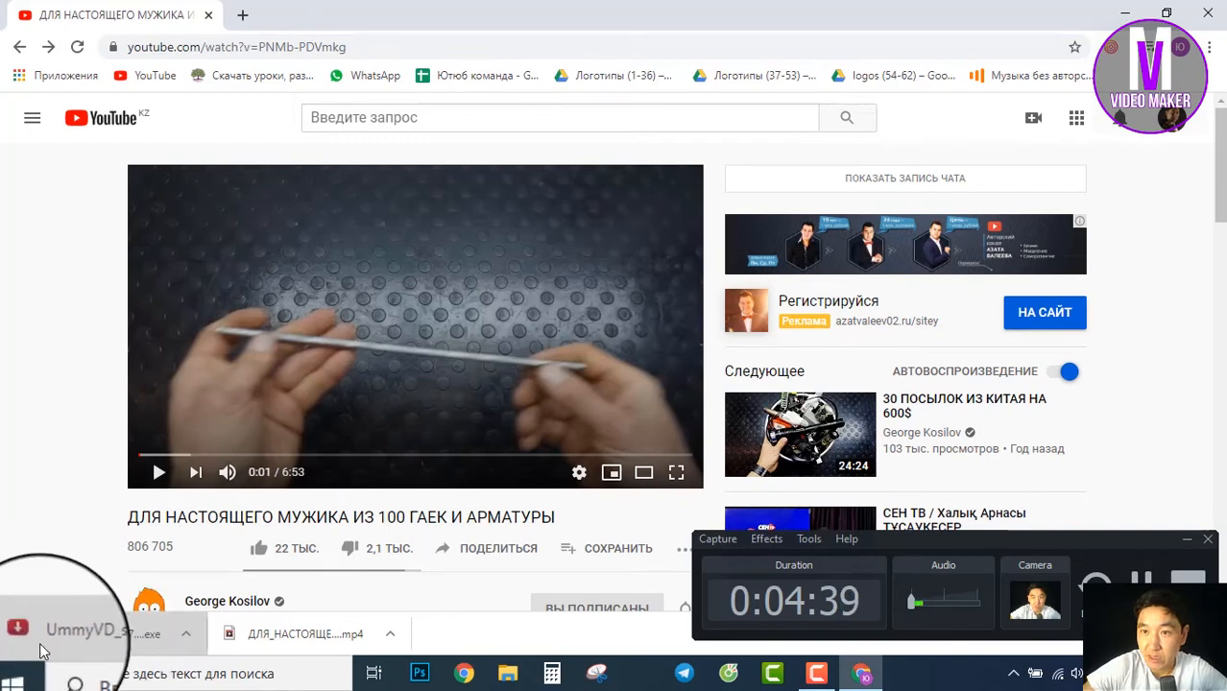
click(1210, 47)
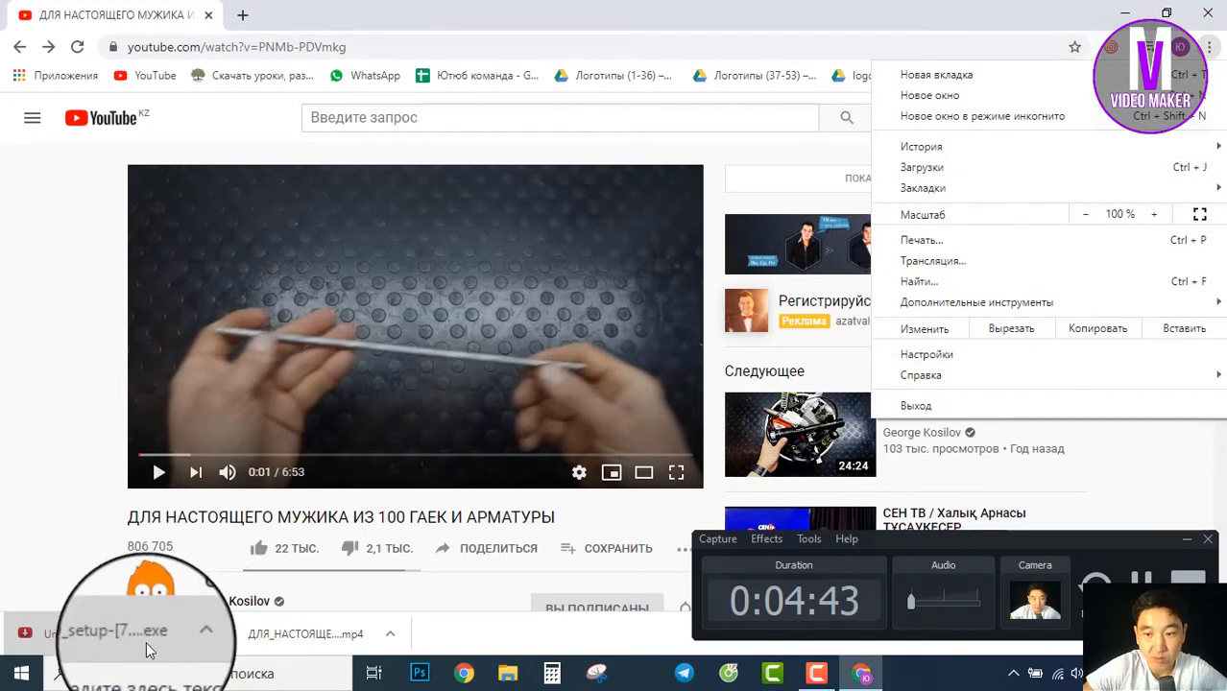
click(83, 642)
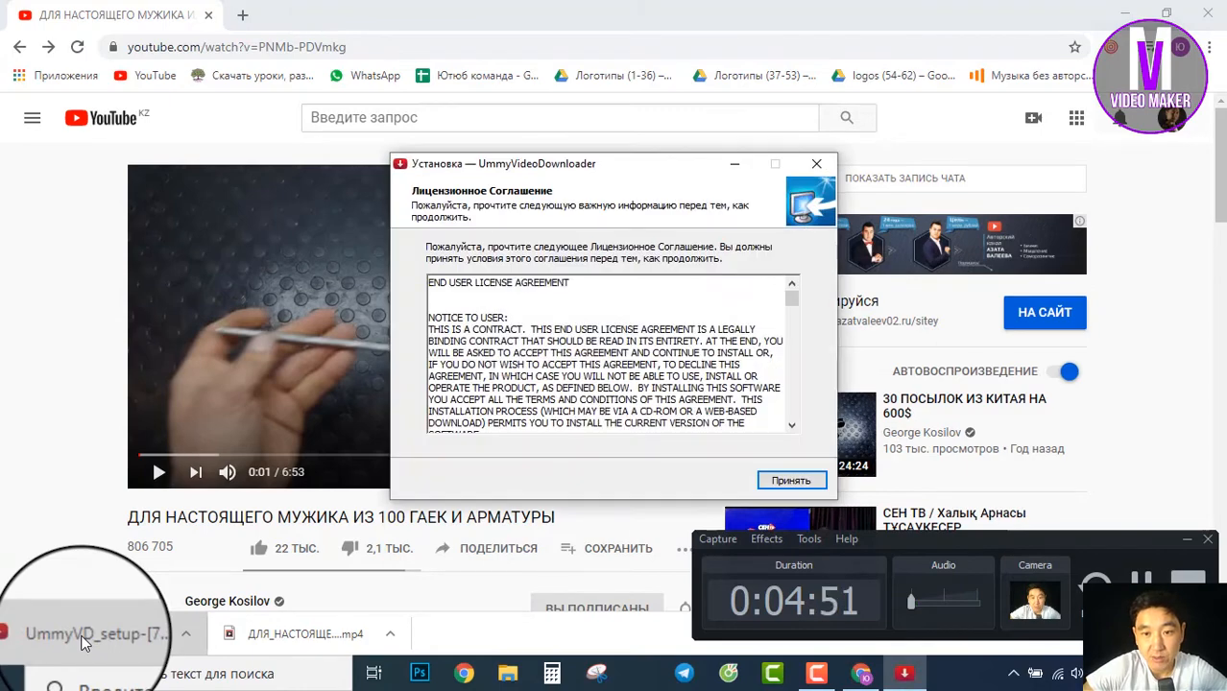
drag(792, 298, 792, 413)
click(791, 480)
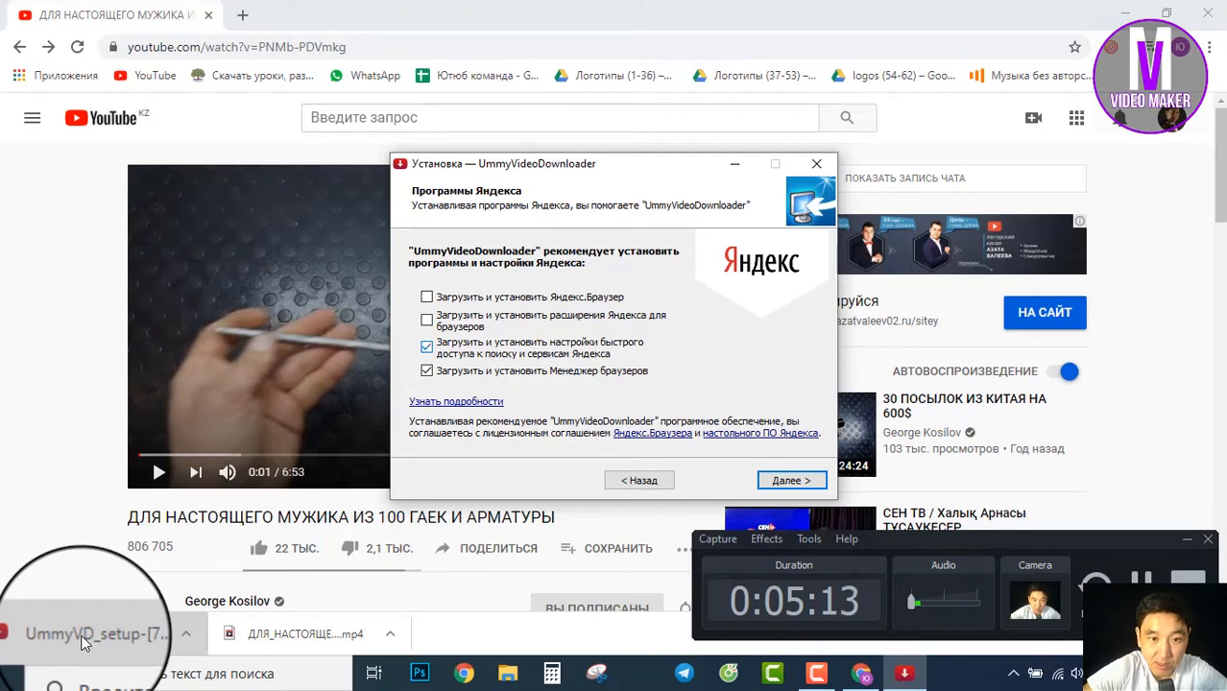
Step: Decline all the offered Yandex programs and settings and finish installing UmmyVideoDownloader
click(427, 348)
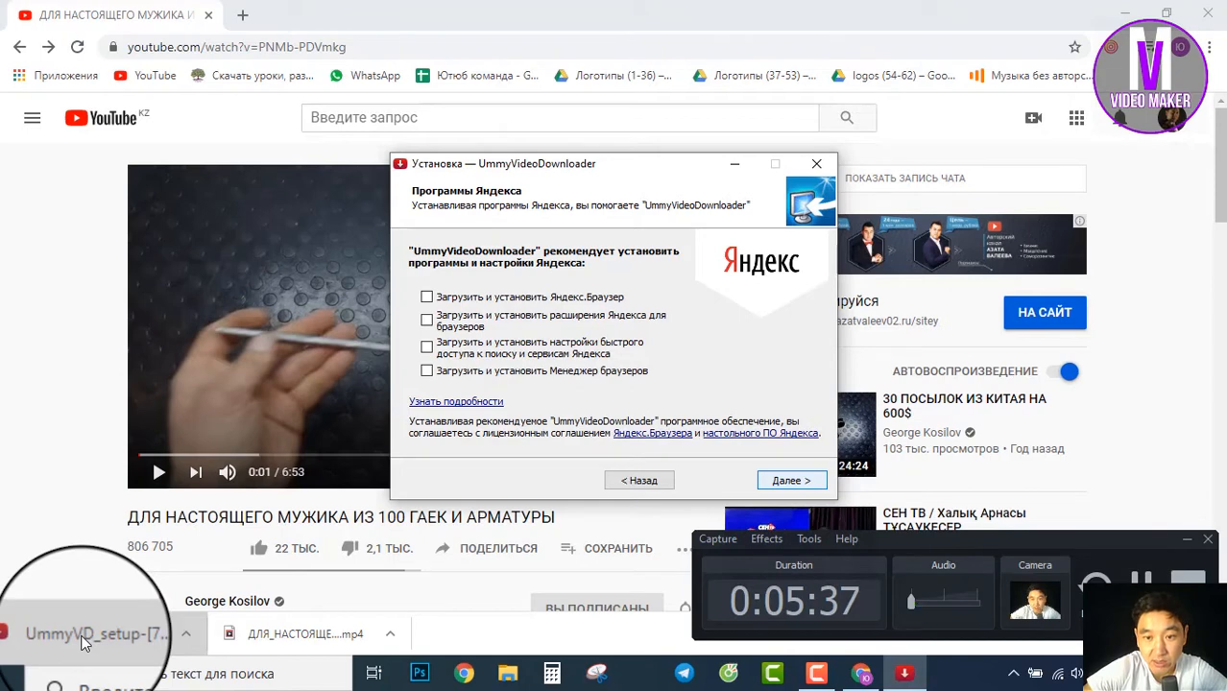
key(Return)
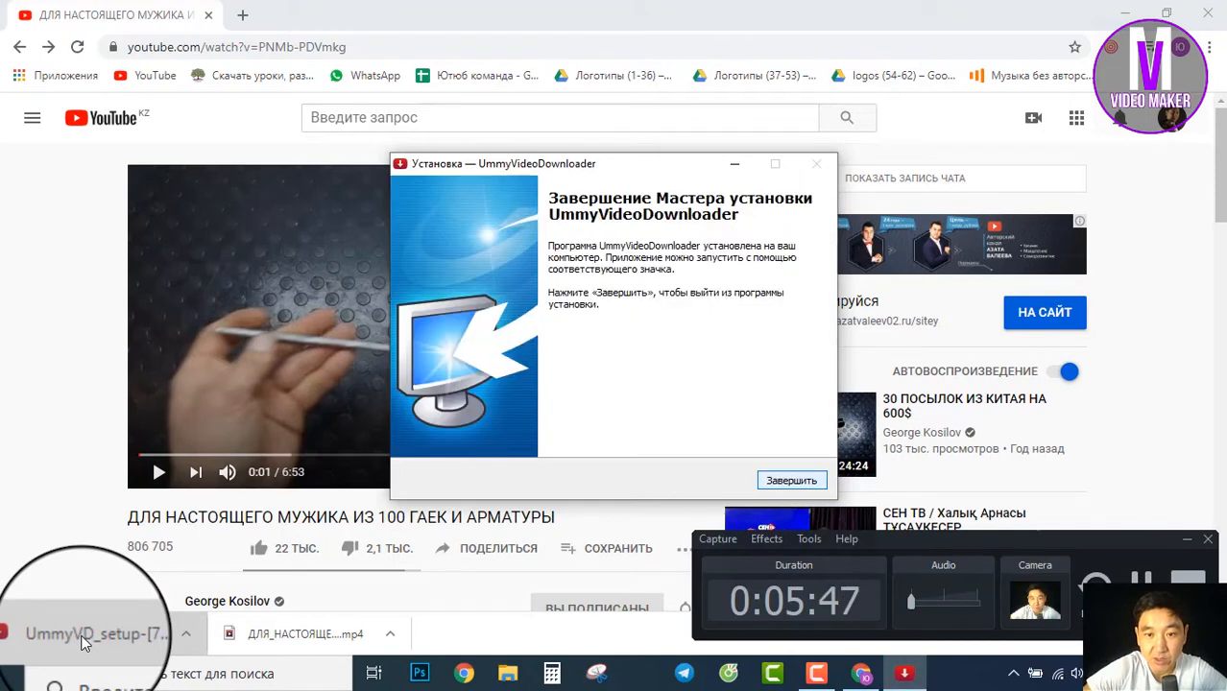
key(Return)
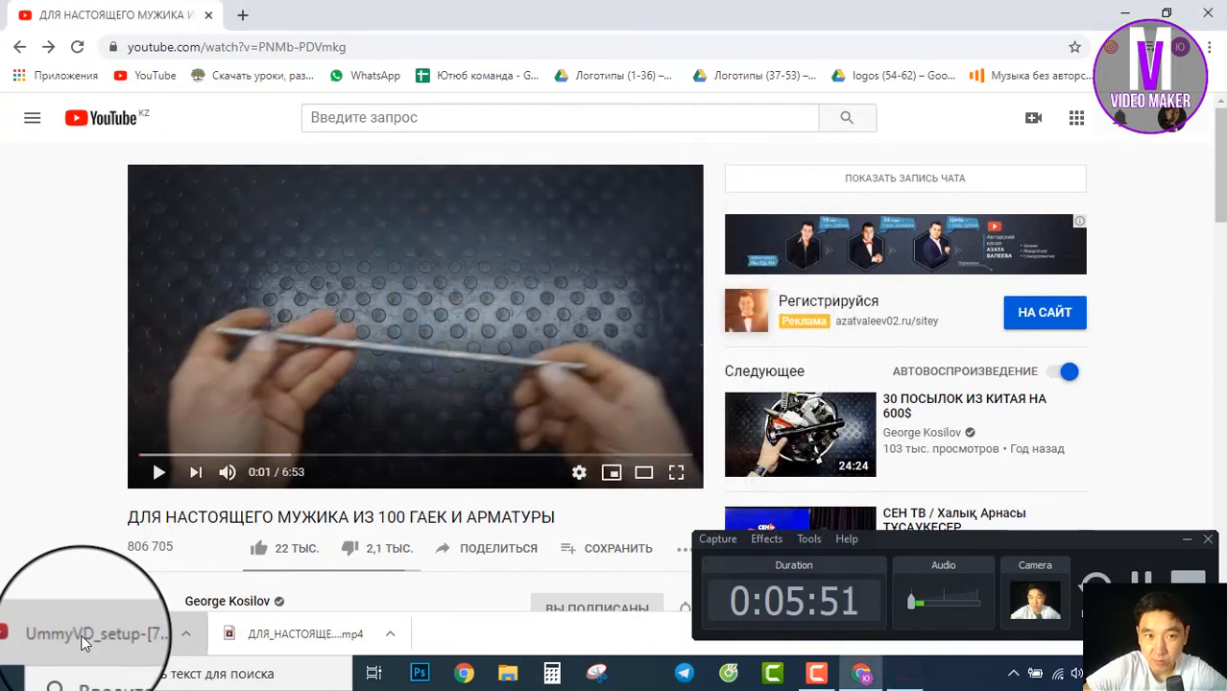
Step: Pin UmmyVideoDownloader to the taskbar, and close its window and the congratulations page's browser
right_click(900, 673)
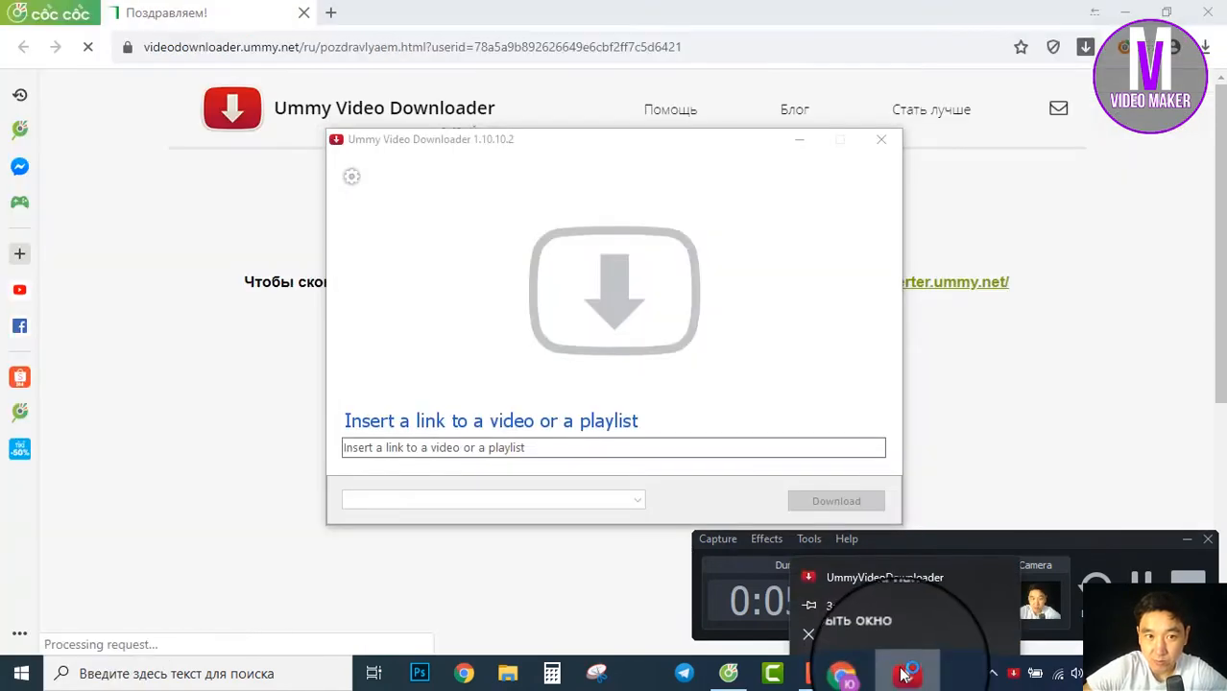
click(881, 606)
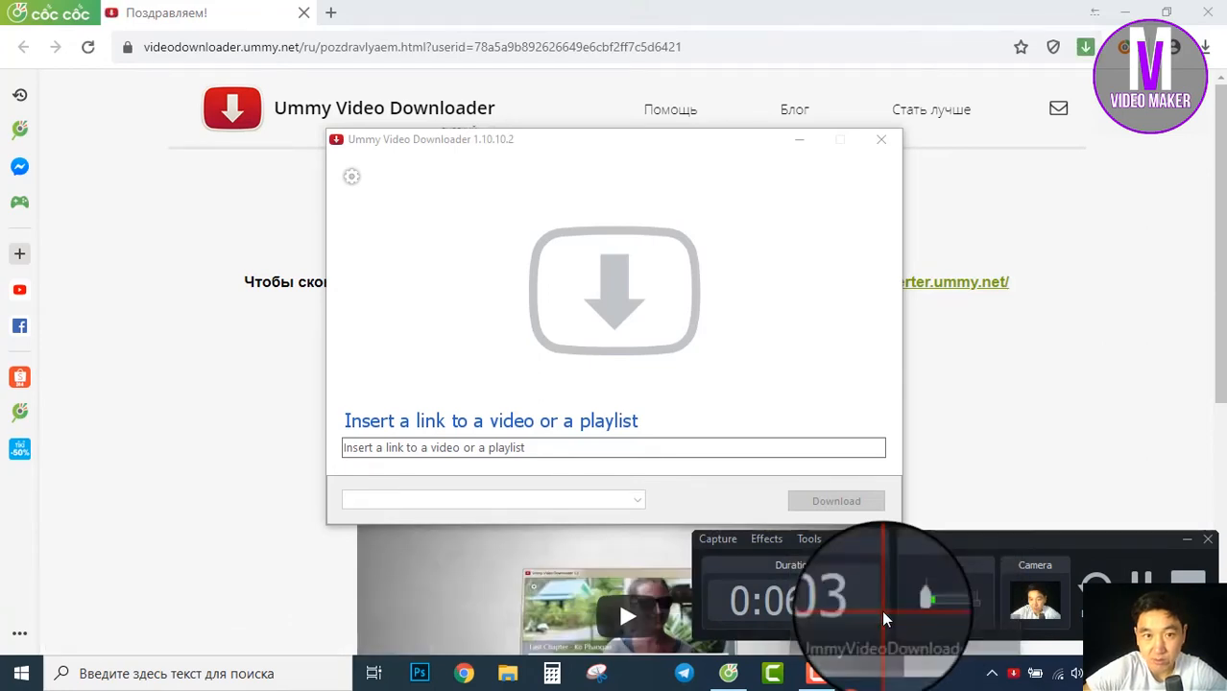
click(885, 145)
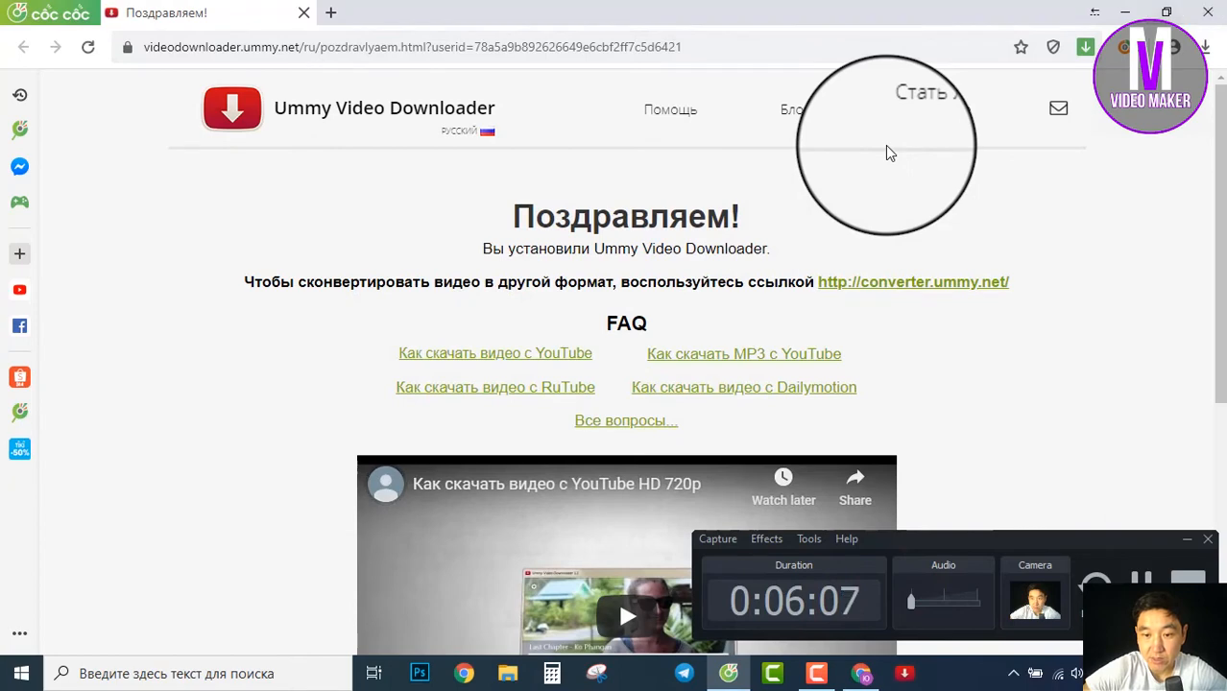
click(1208, 13)
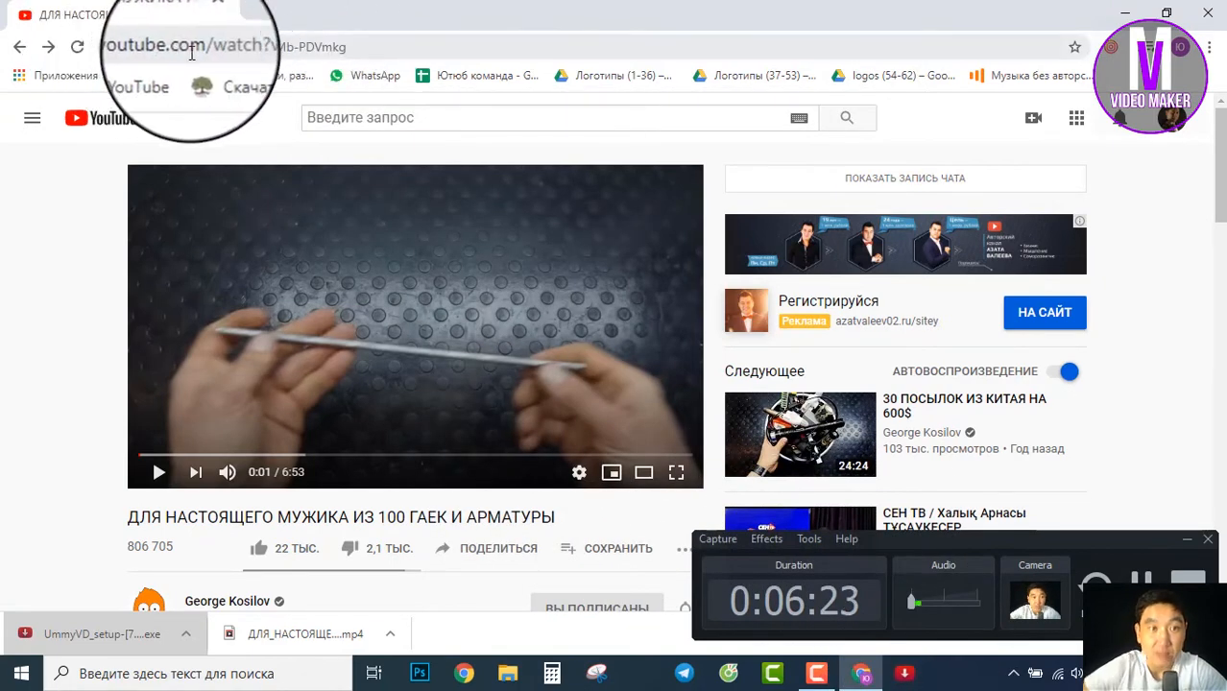
Step: Copy the YouTube video's address and switch to Ummy Video Downloader to load the link
click(405, 48)
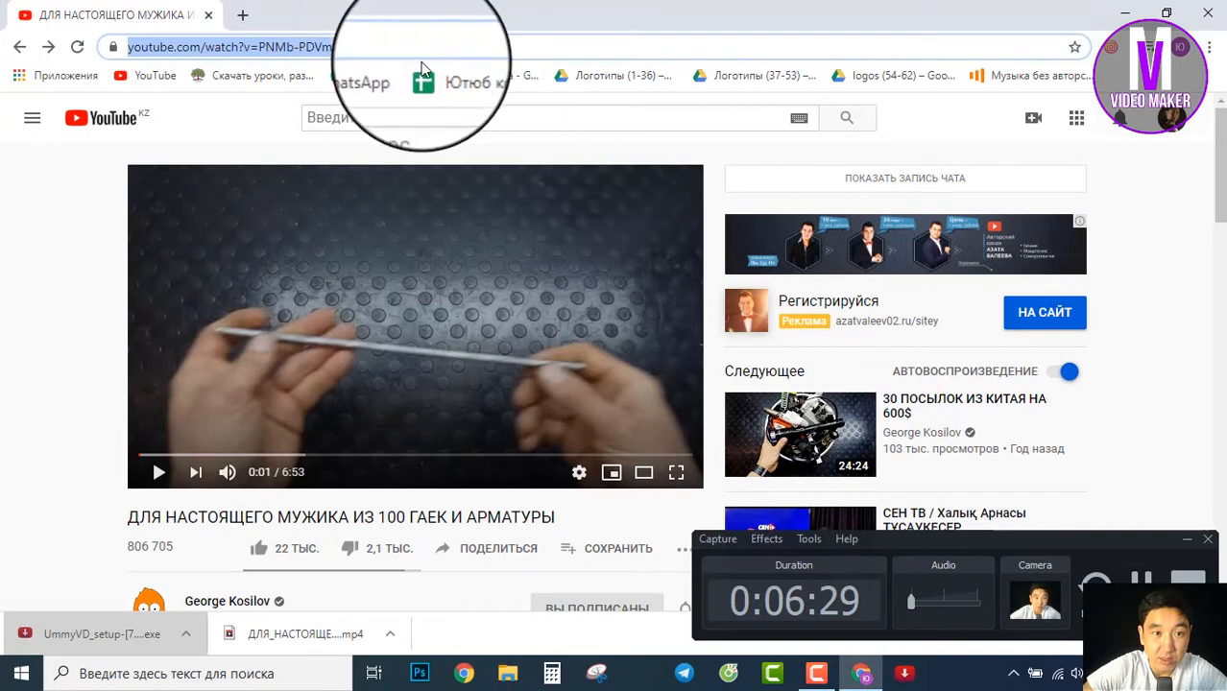
right_click(316, 45)
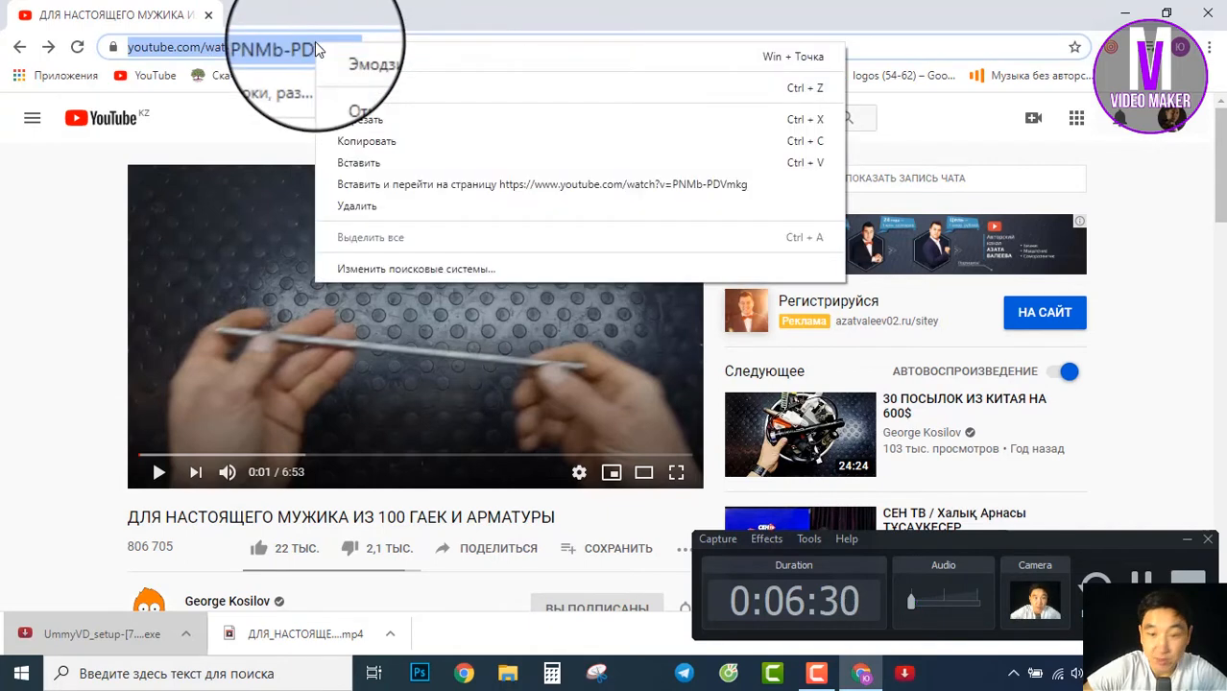
click(345, 141)
click(902, 675)
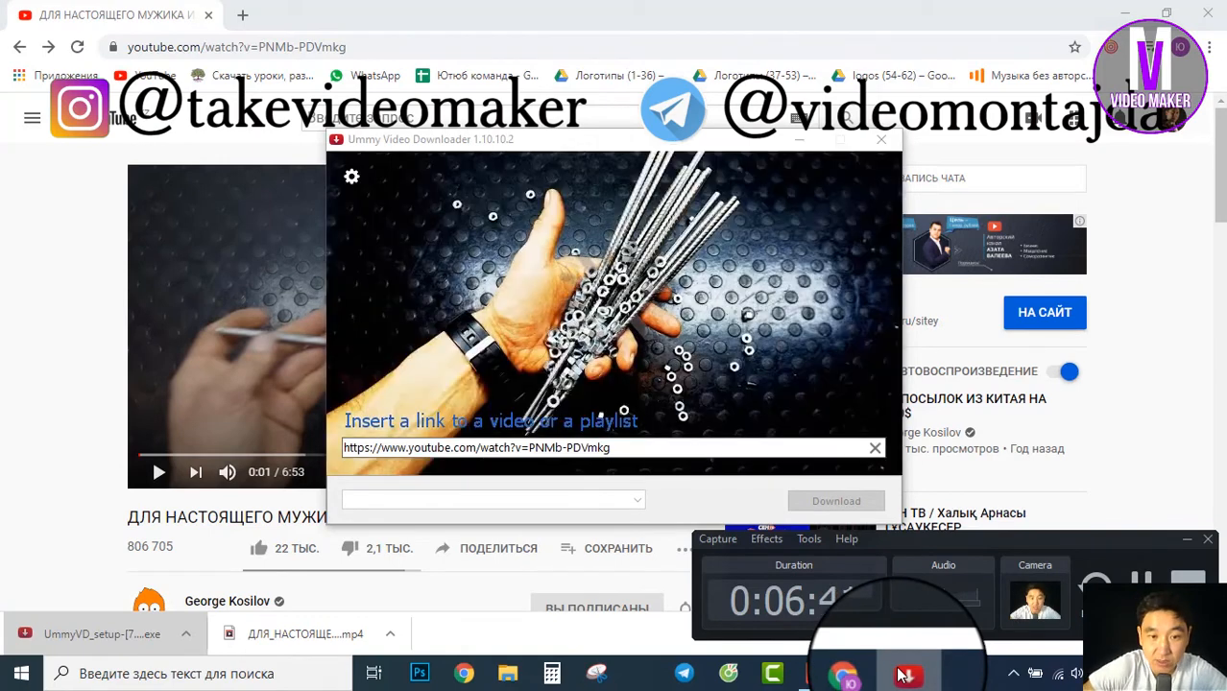
Step: Choose MP4 1080 FullHD quality and start the download with the user's Videos folder as the save path
click(633, 501)
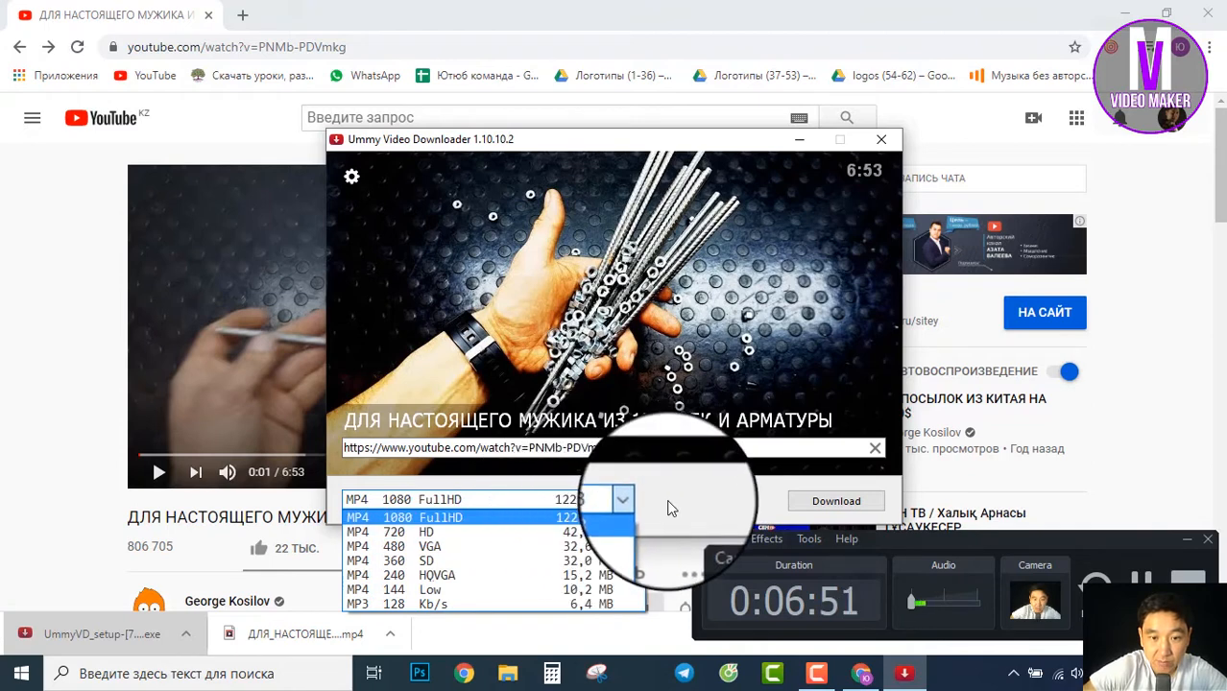
click(603, 517)
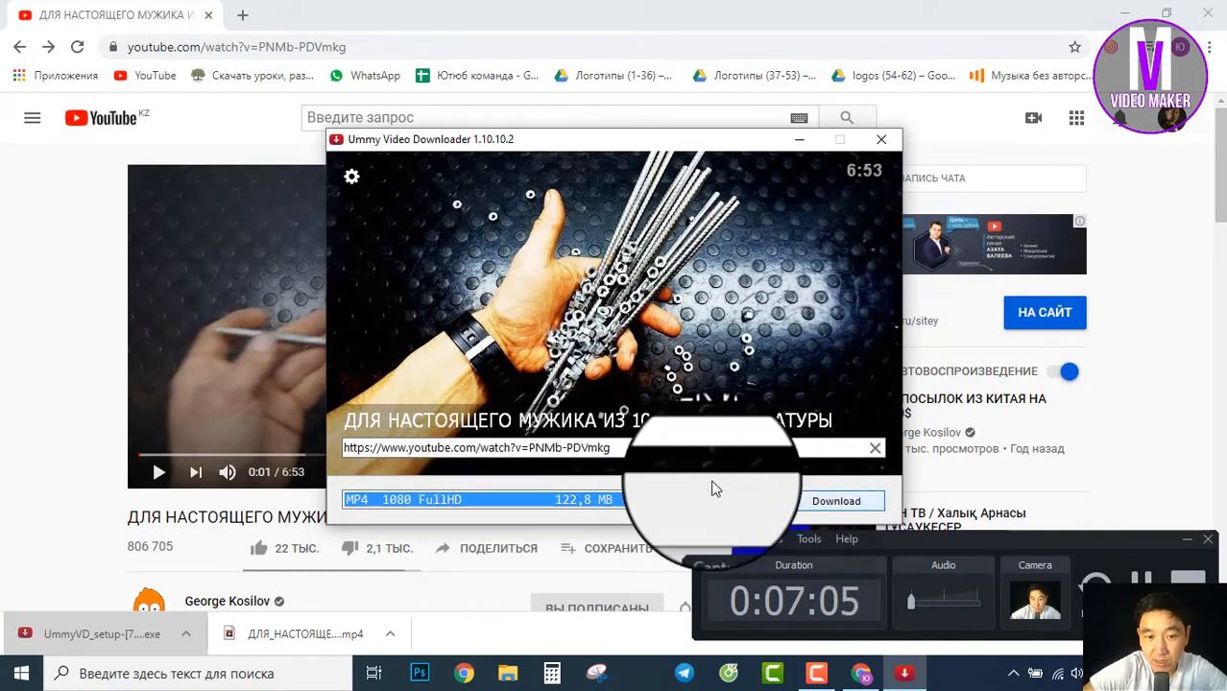
click(636, 499)
click(639, 501)
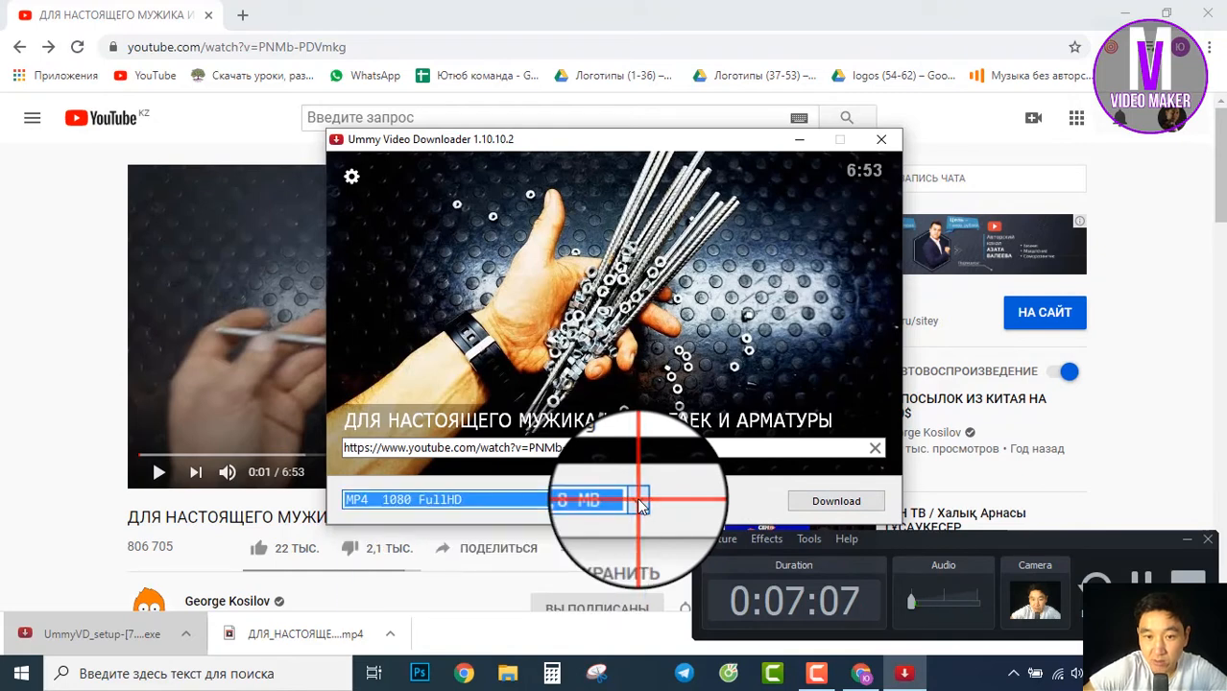
click(836, 501)
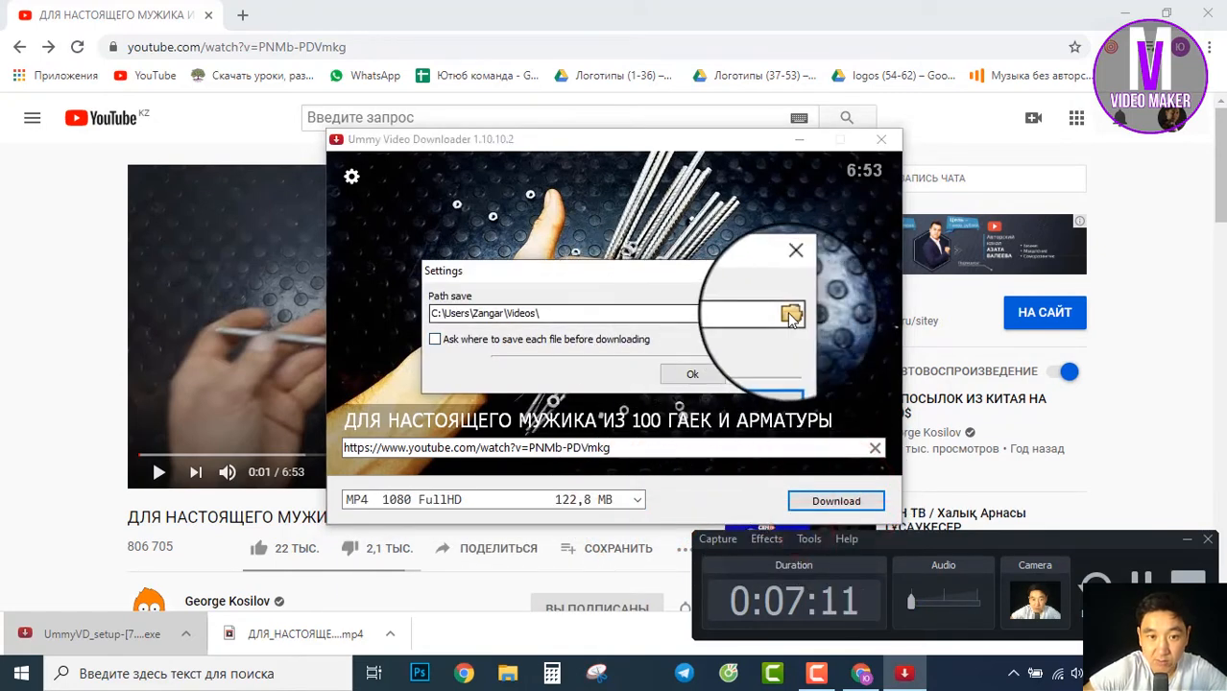
click(691, 375)
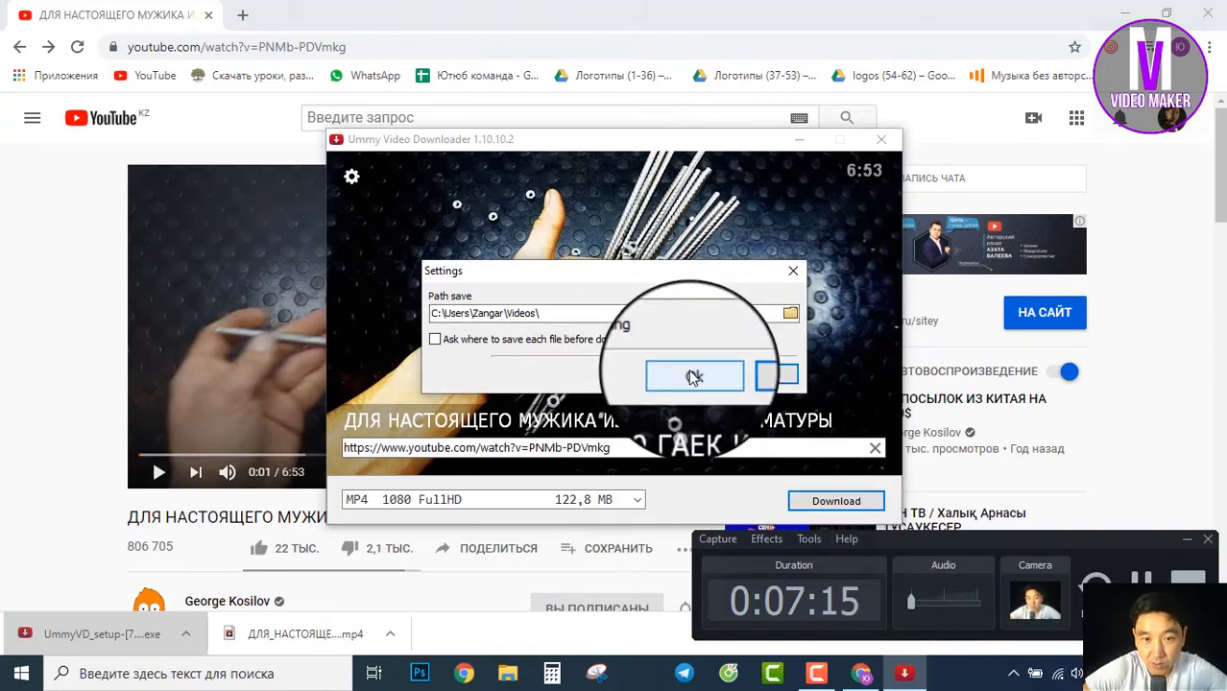
Step: Accept the download settings with the Videos save path, and close the YouTube browser window while the file downloads
click(600, 338)
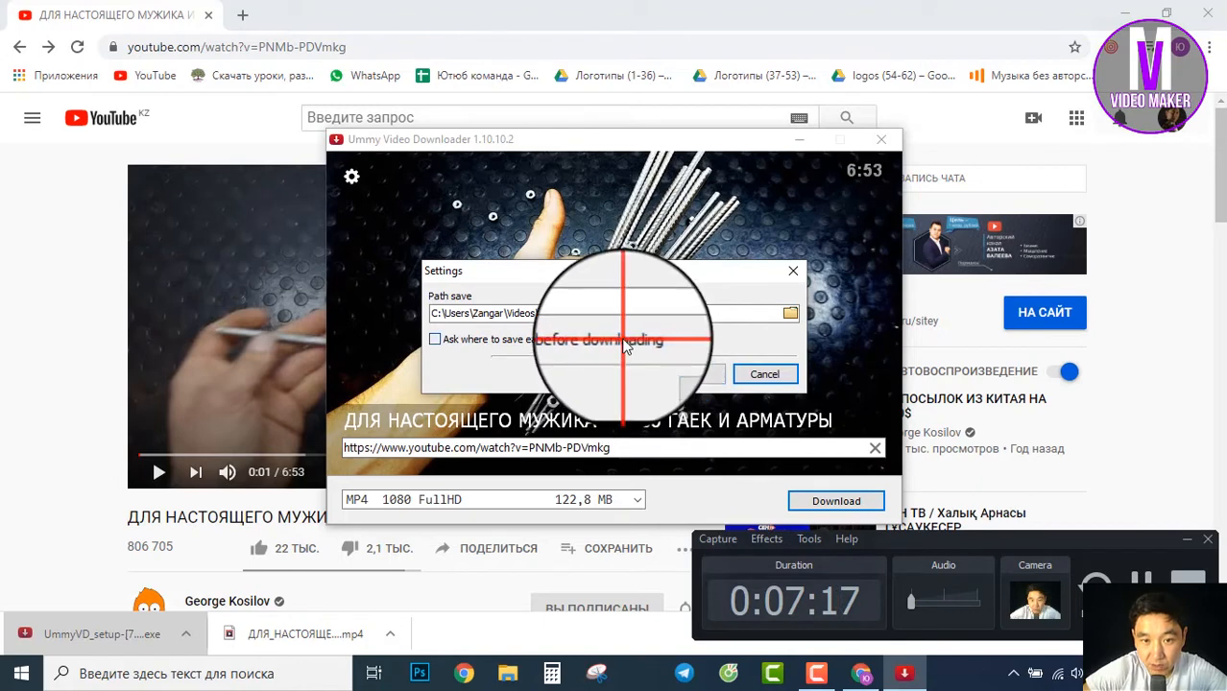
click(691, 375)
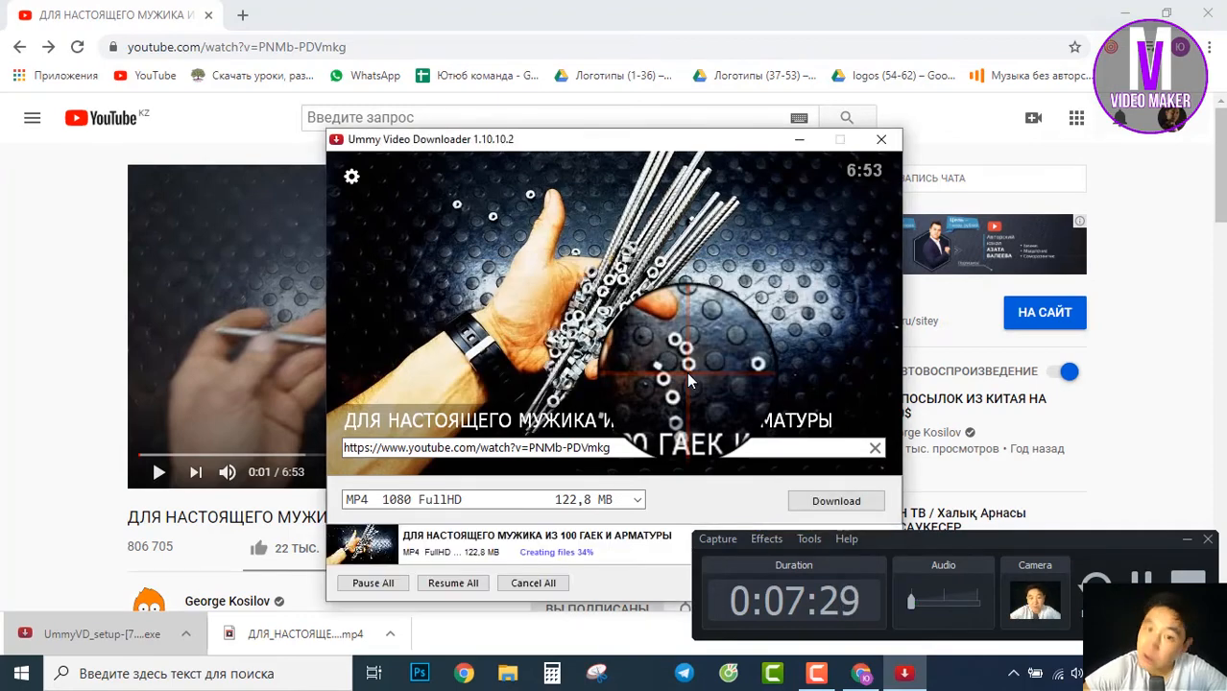
drag(677, 140, 669, 55)
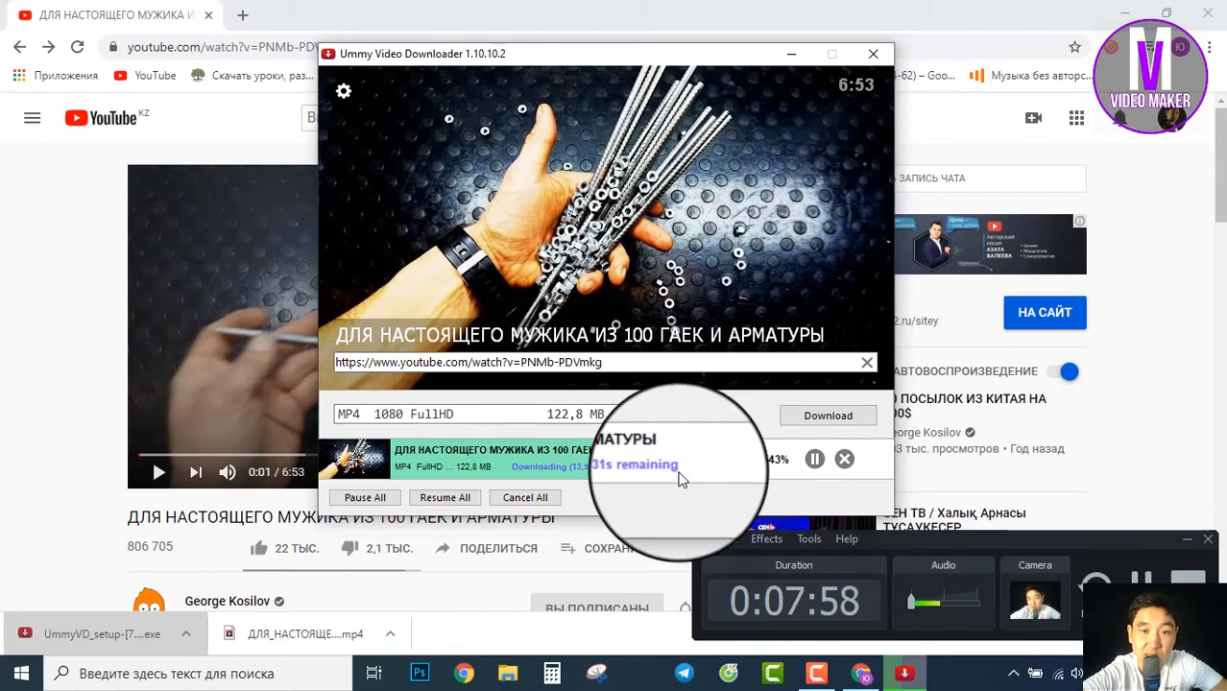
click(883, 55)
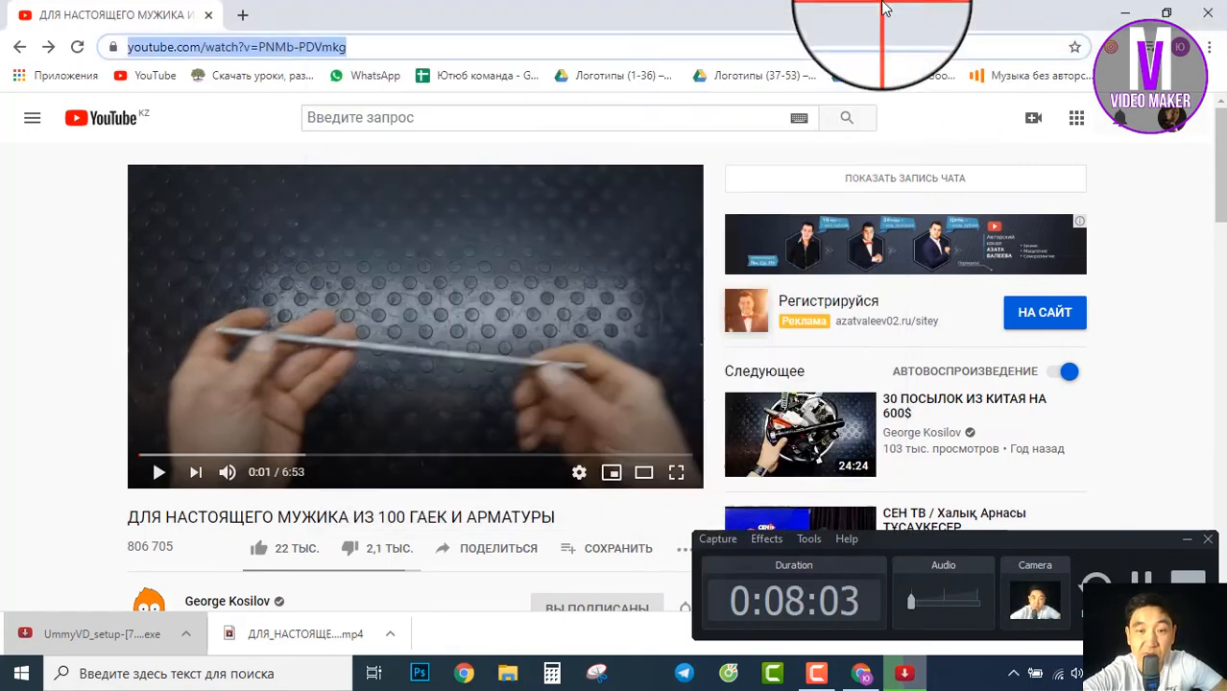
click(1209, 15)
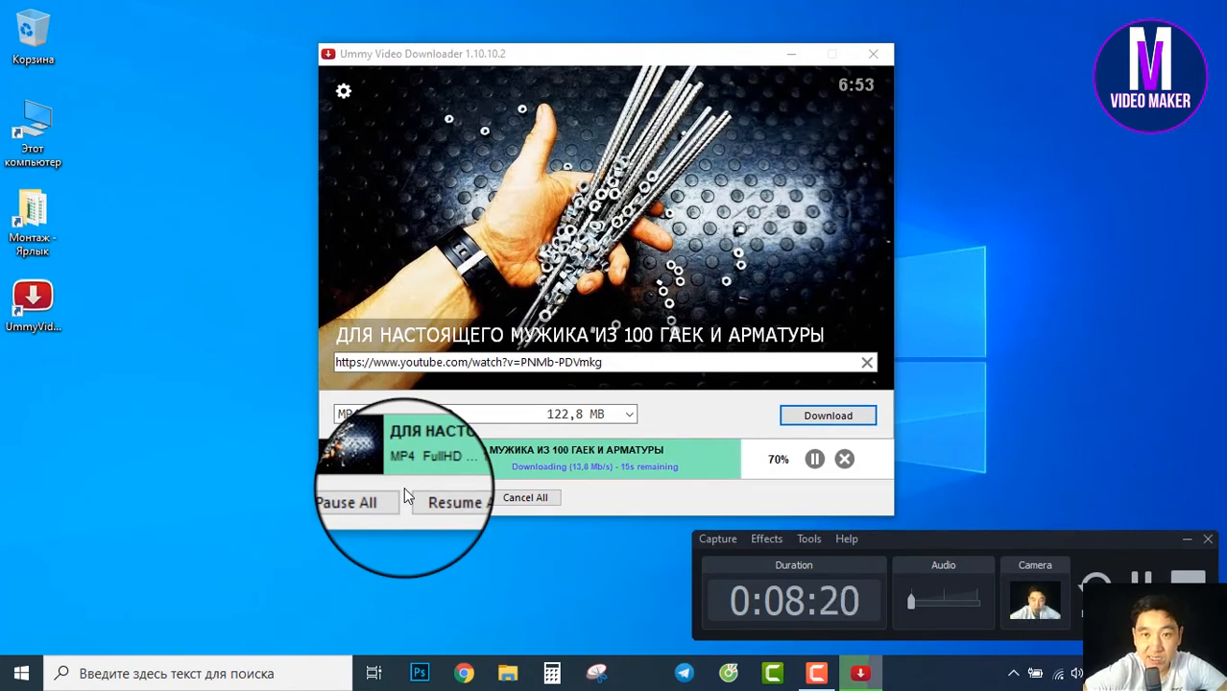
Step: Show the finished download in its folder and move the GetVideo MP4 from Downloads into that Videos folder
click(816, 672)
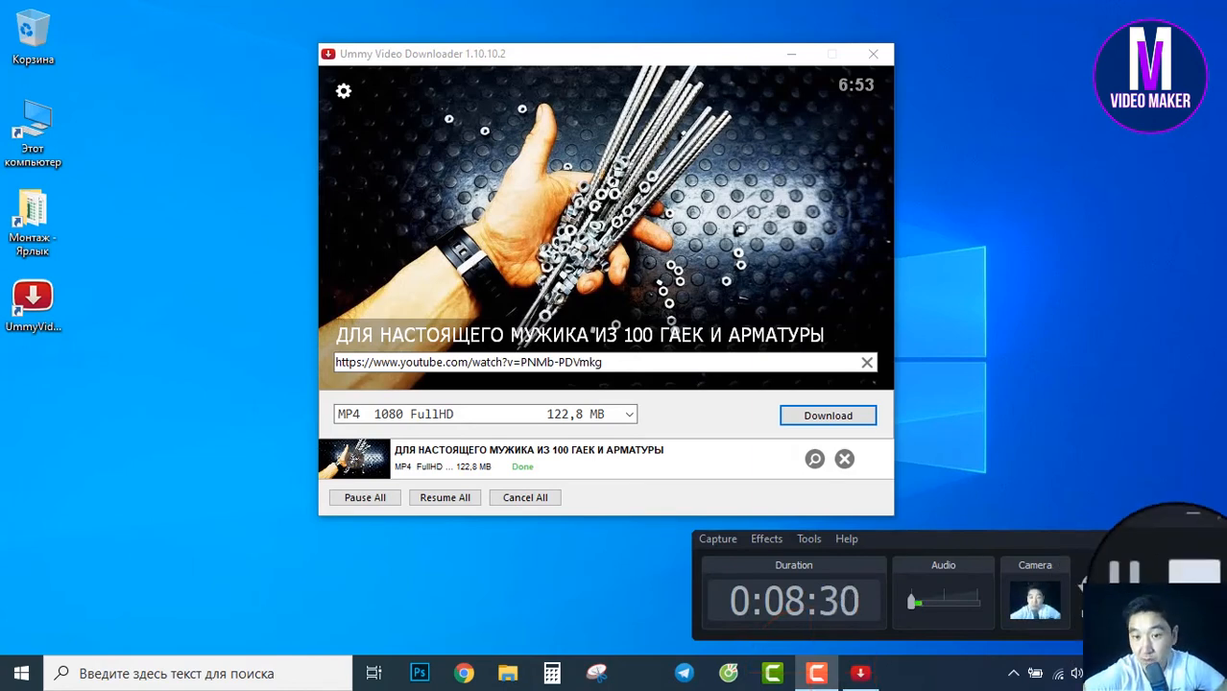
click(815, 458)
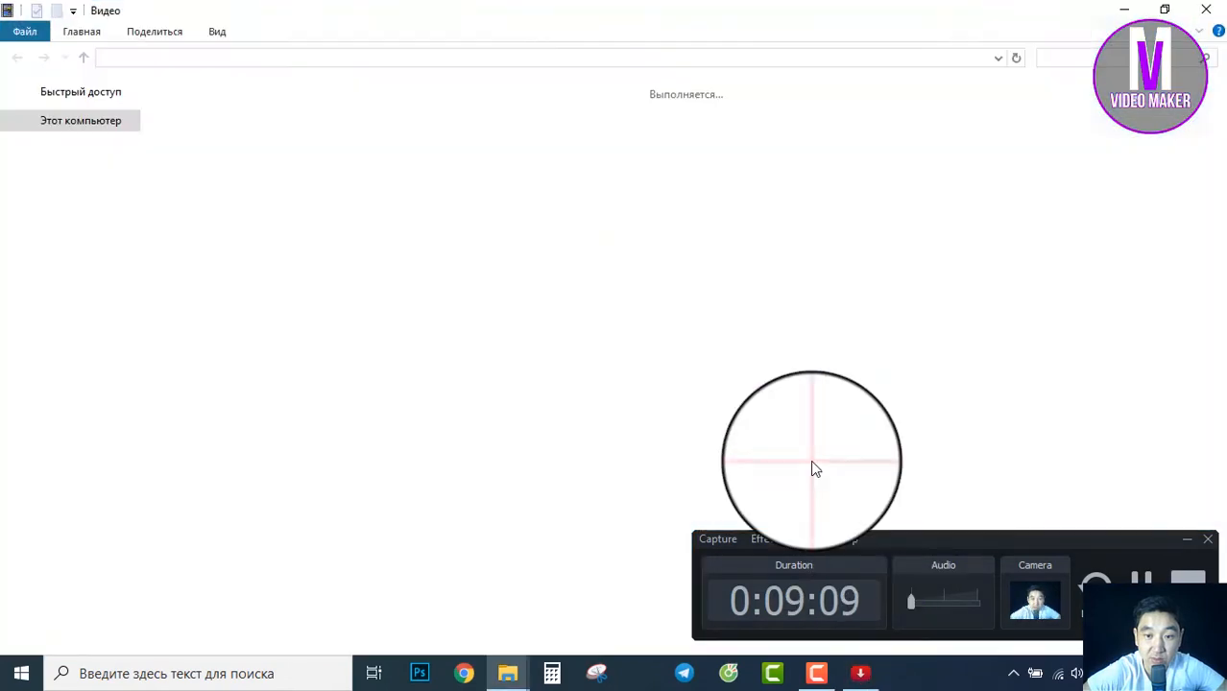
click(331, 219)
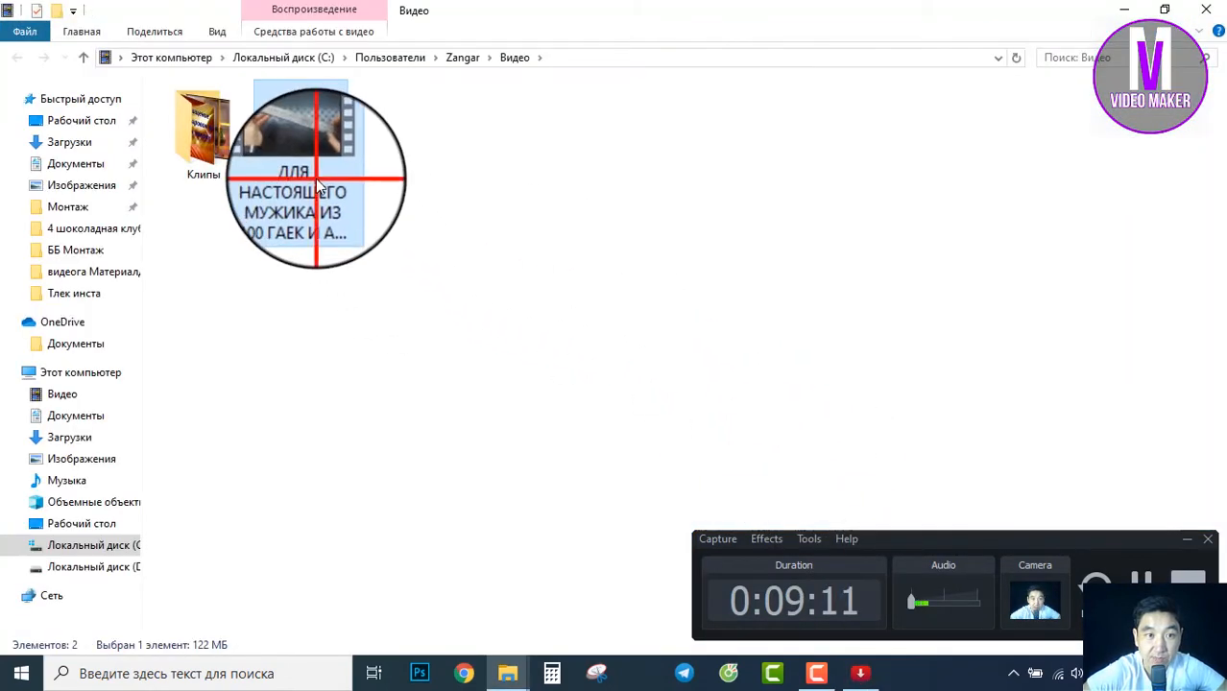
click(369, 240)
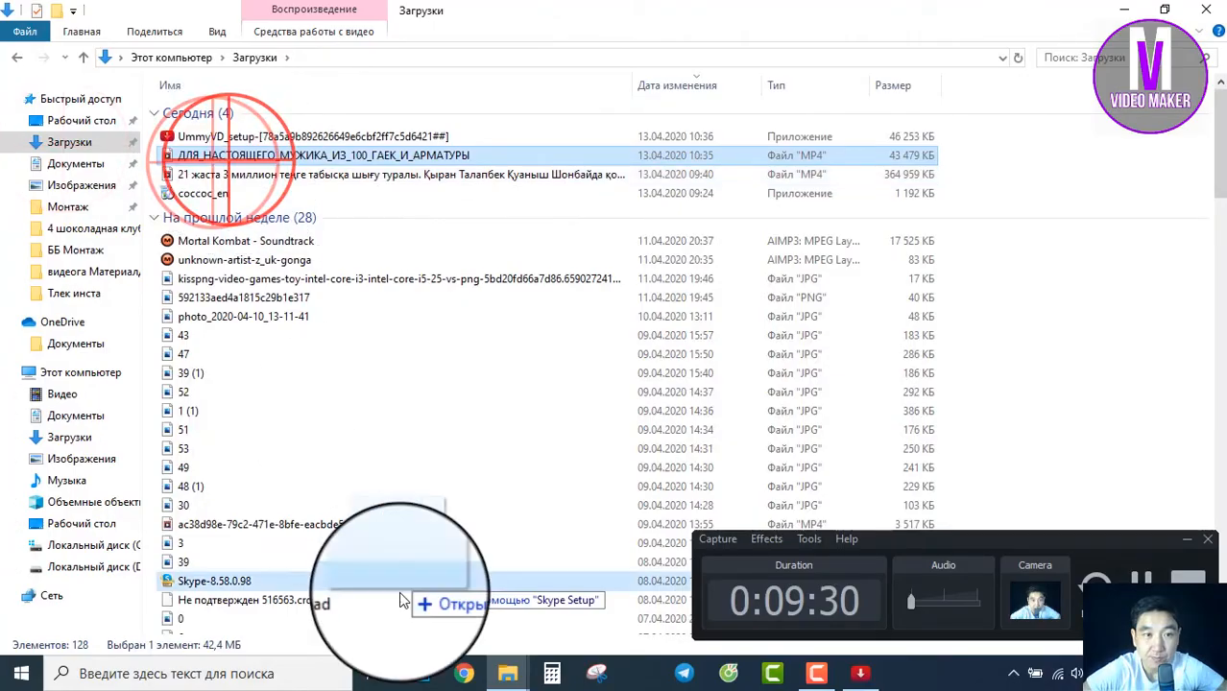
drag(402, 591, 445, 226)
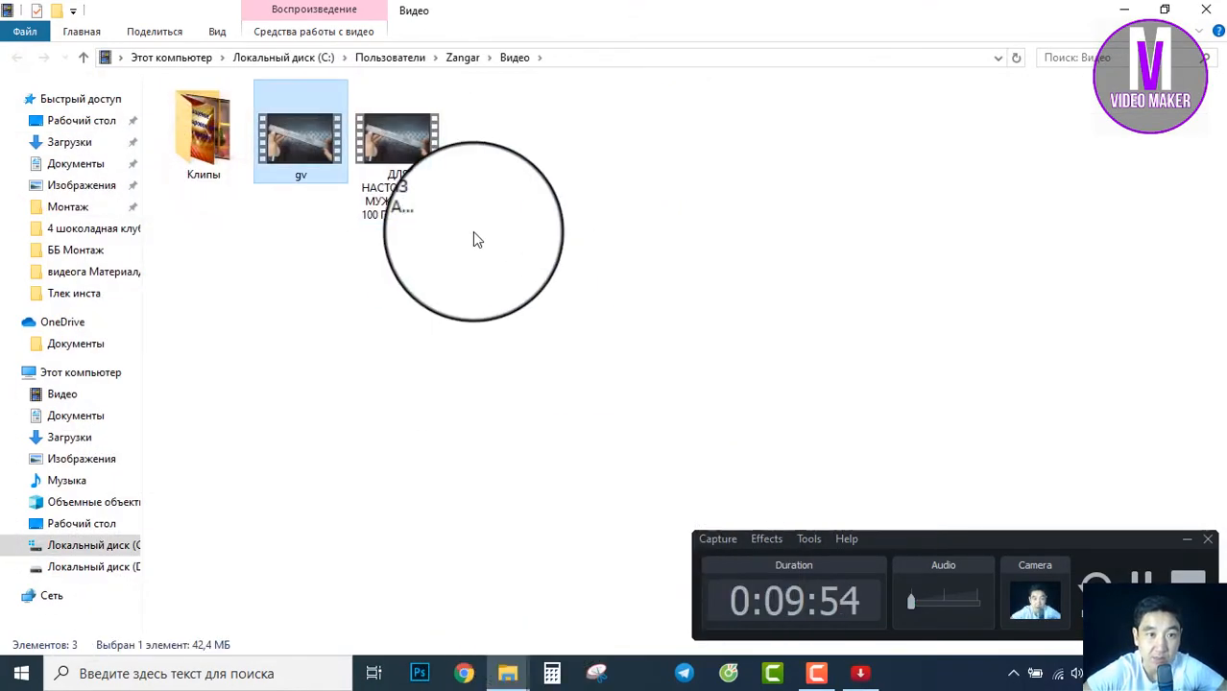
Step: Close Ummy Video Downloader and rename the 122 MB Full HD video in the Videos folder as uv
click(423, 202)
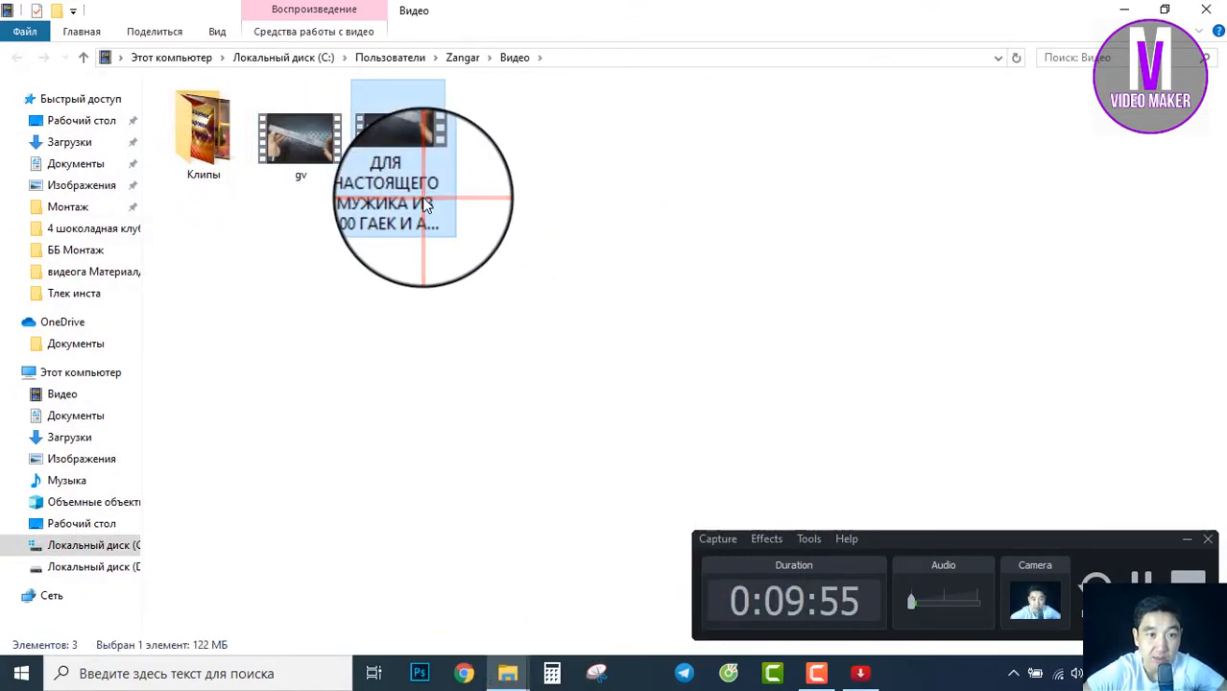
click(860, 675)
click(881, 55)
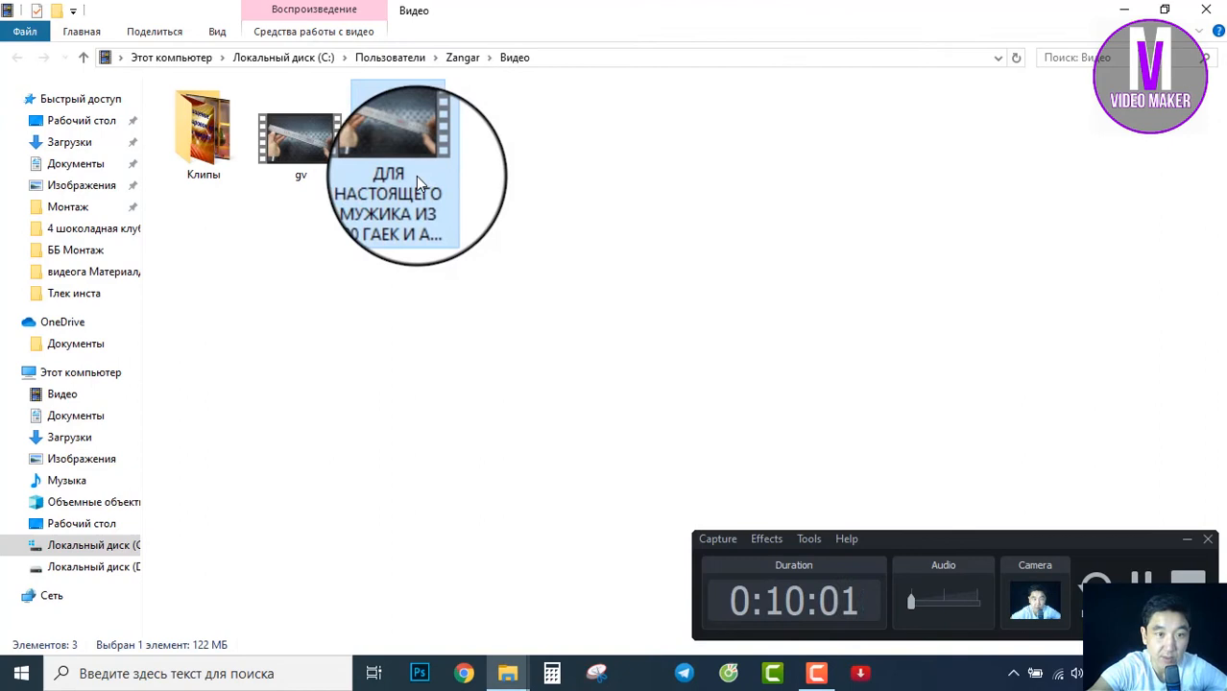
click(415, 176)
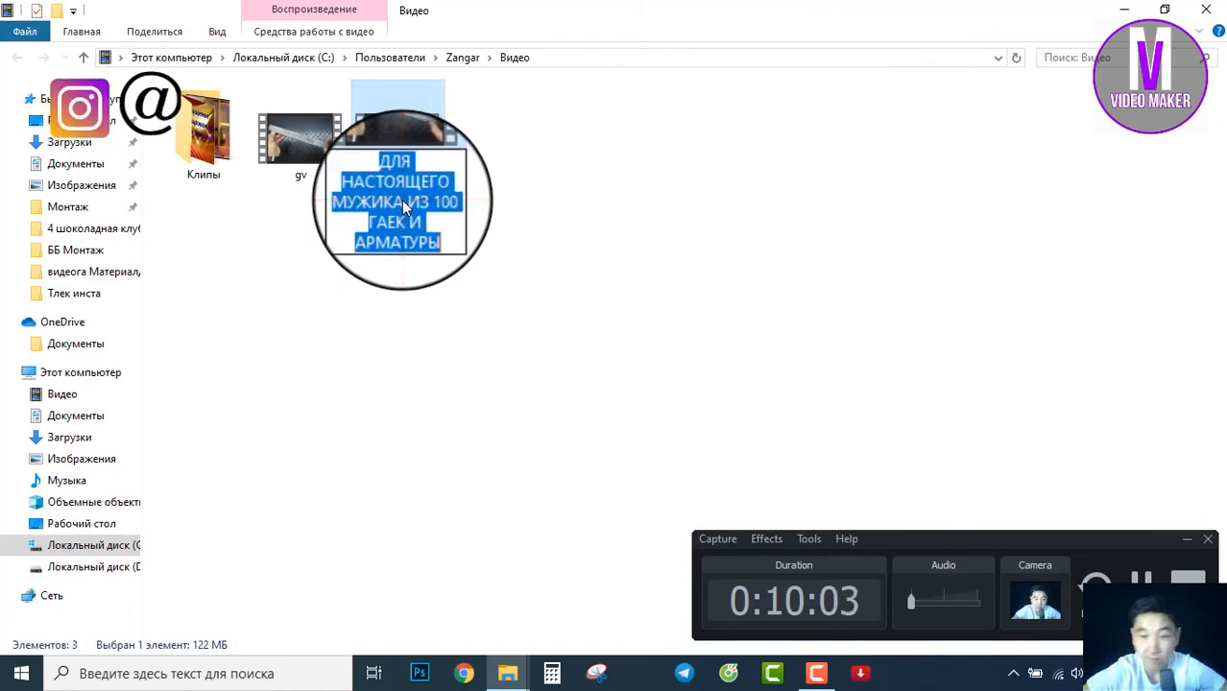
text(uv)
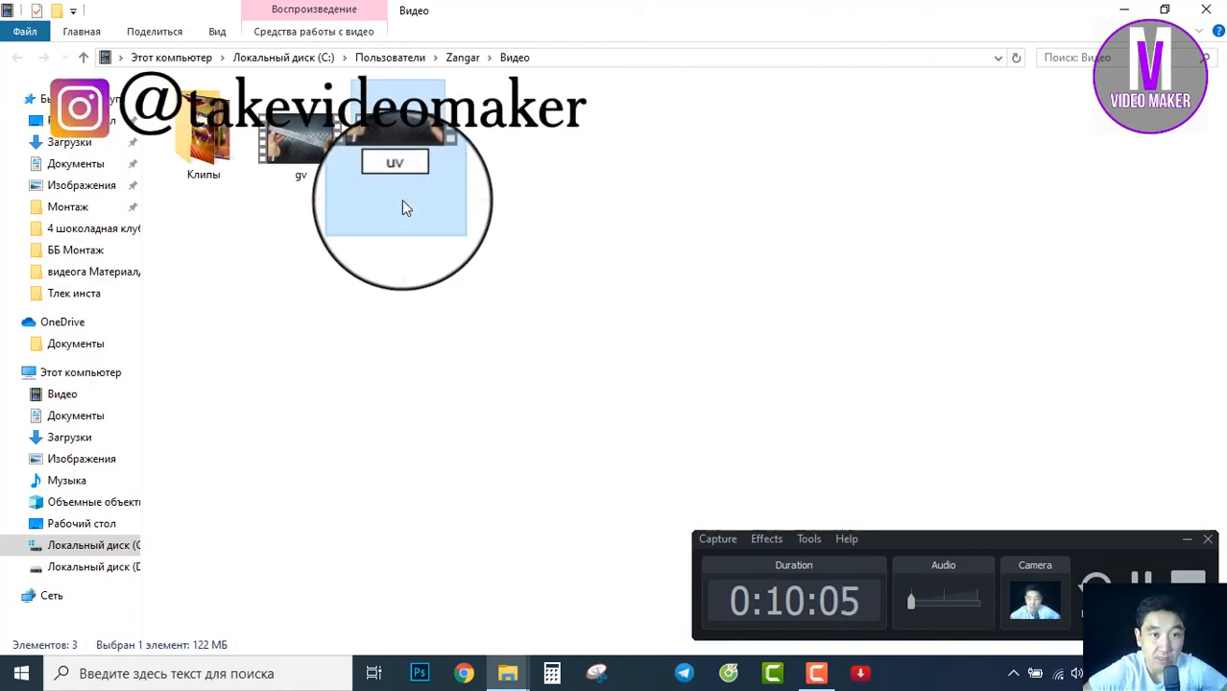
key(Return)
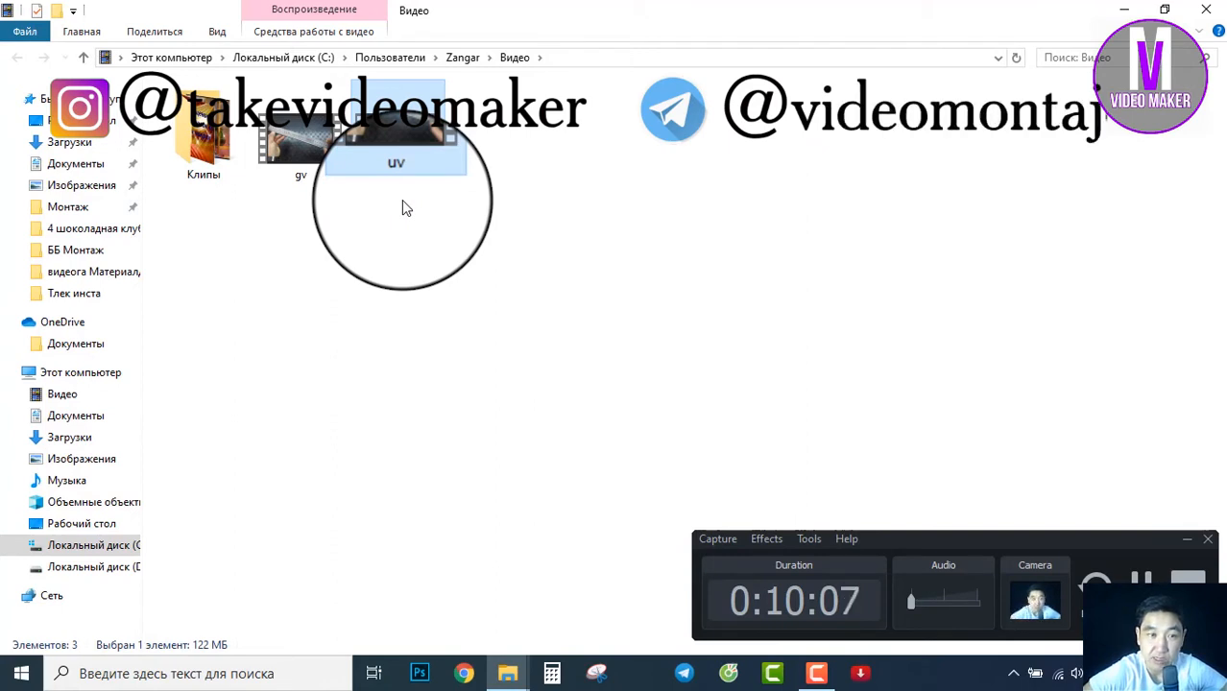
Step: Play the gv video, then the uv video in full screen, pausing uv at 13 seconds and leaving full screen
click(317, 161)
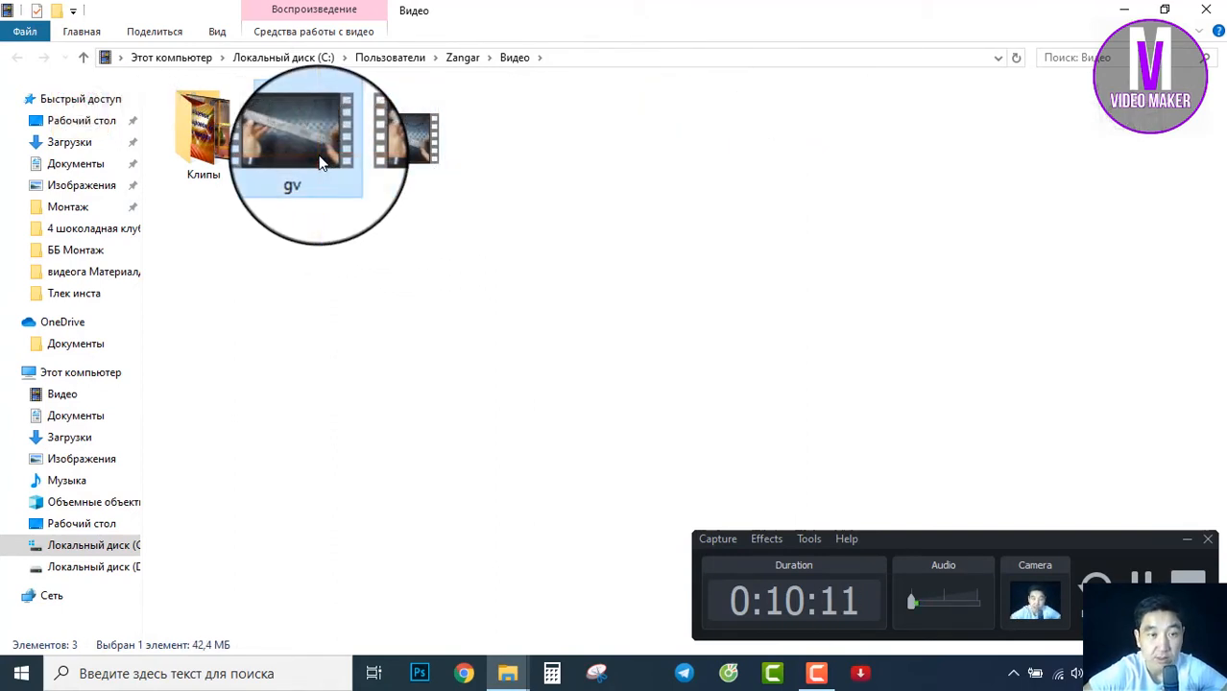
double_click(304, 144)
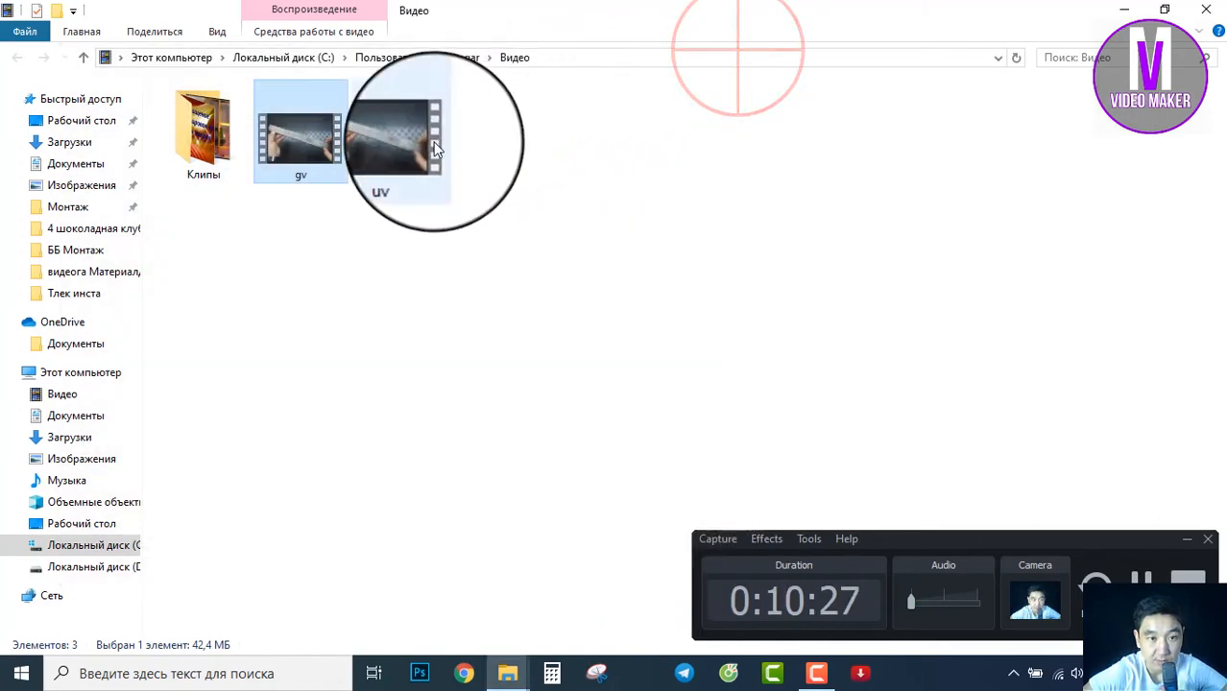
double_click(418, 149)
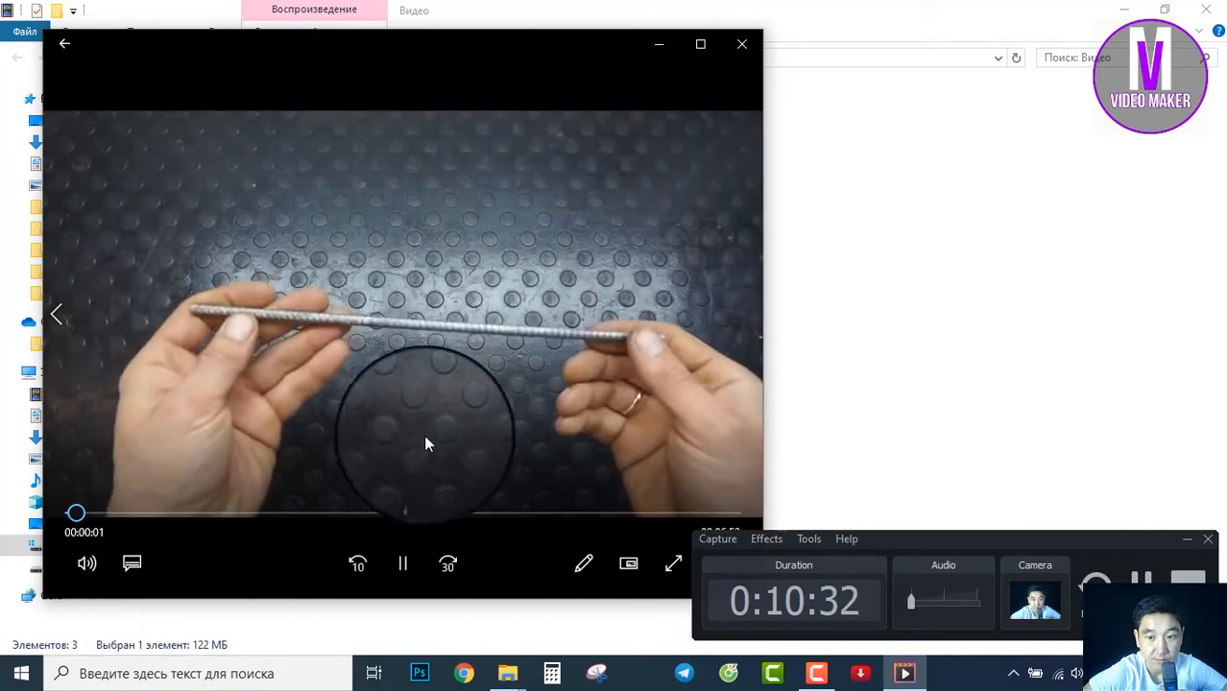
click(403, 572)
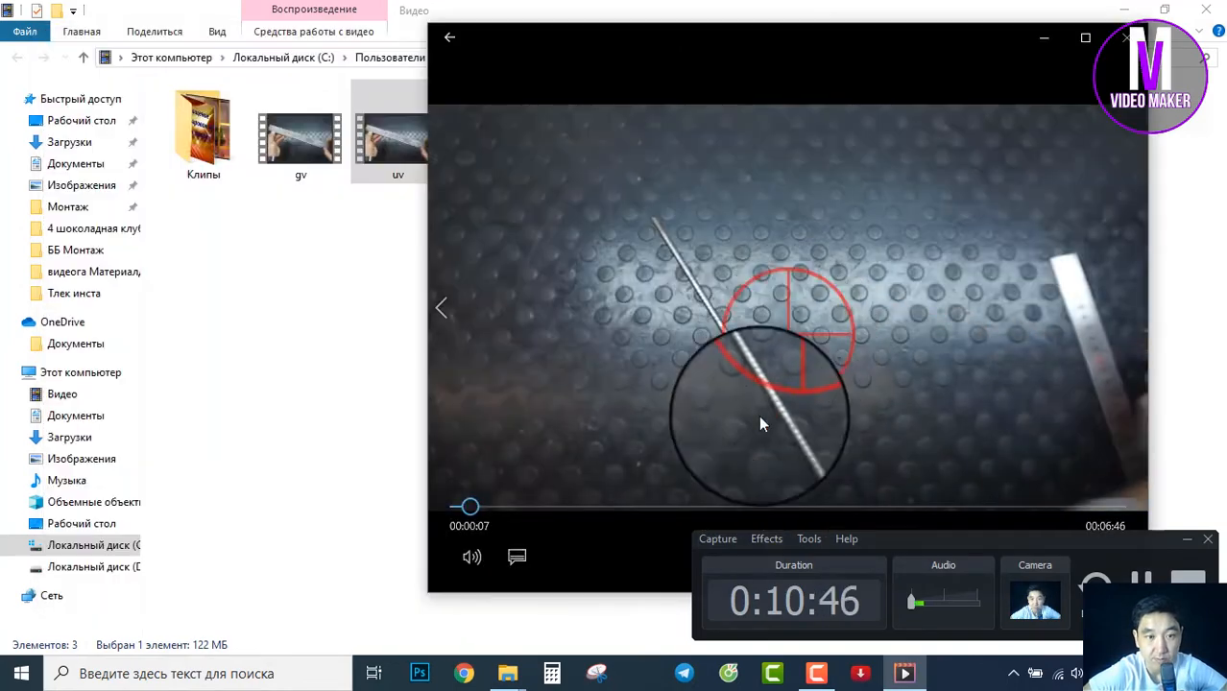
click(818, 60)
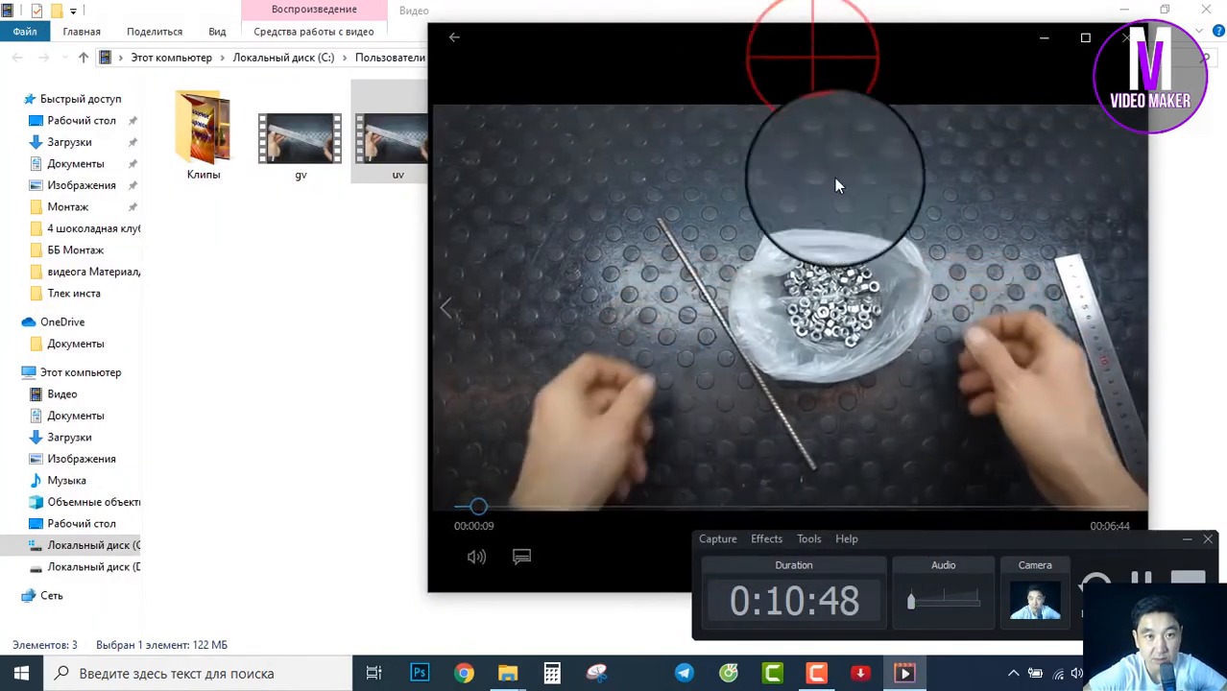
click(652, 546)
double_click(822, 260)
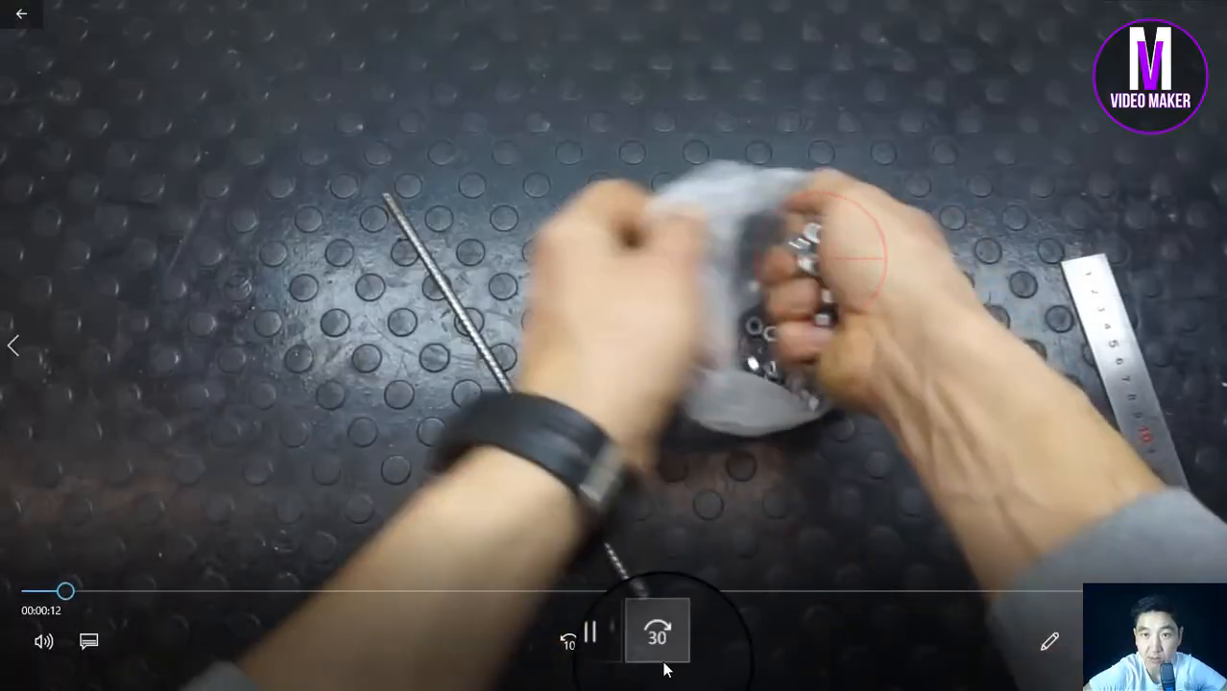
click(610, 636)
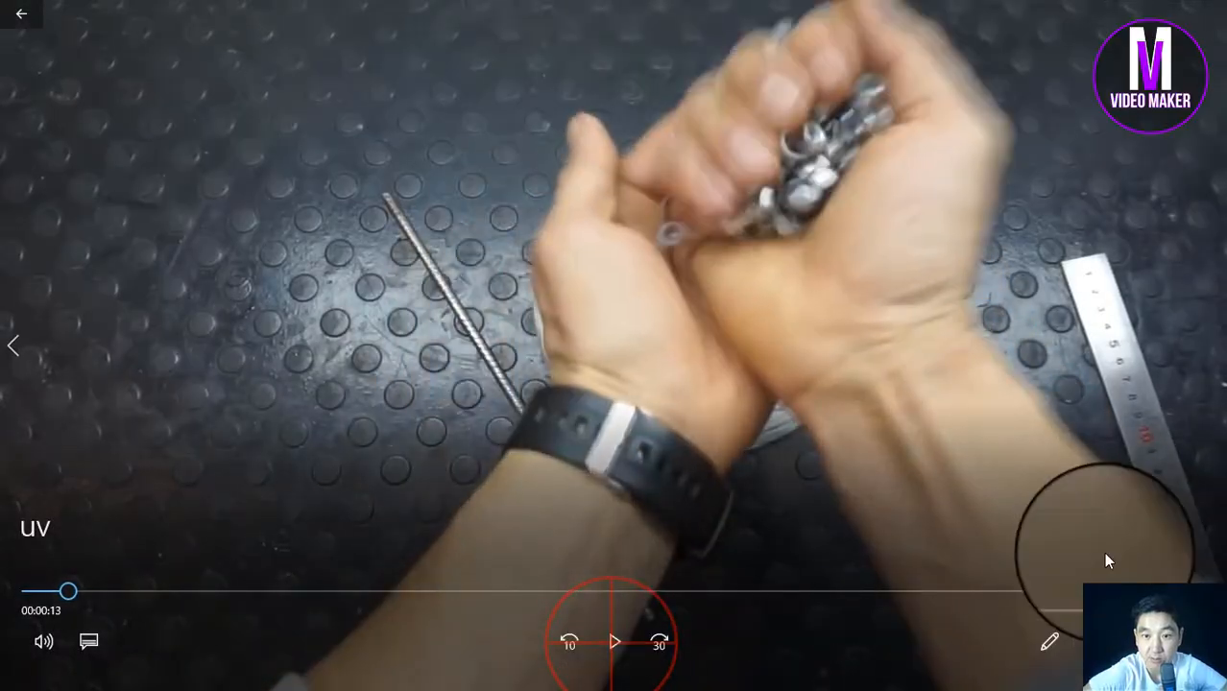
double_click(947, 474)
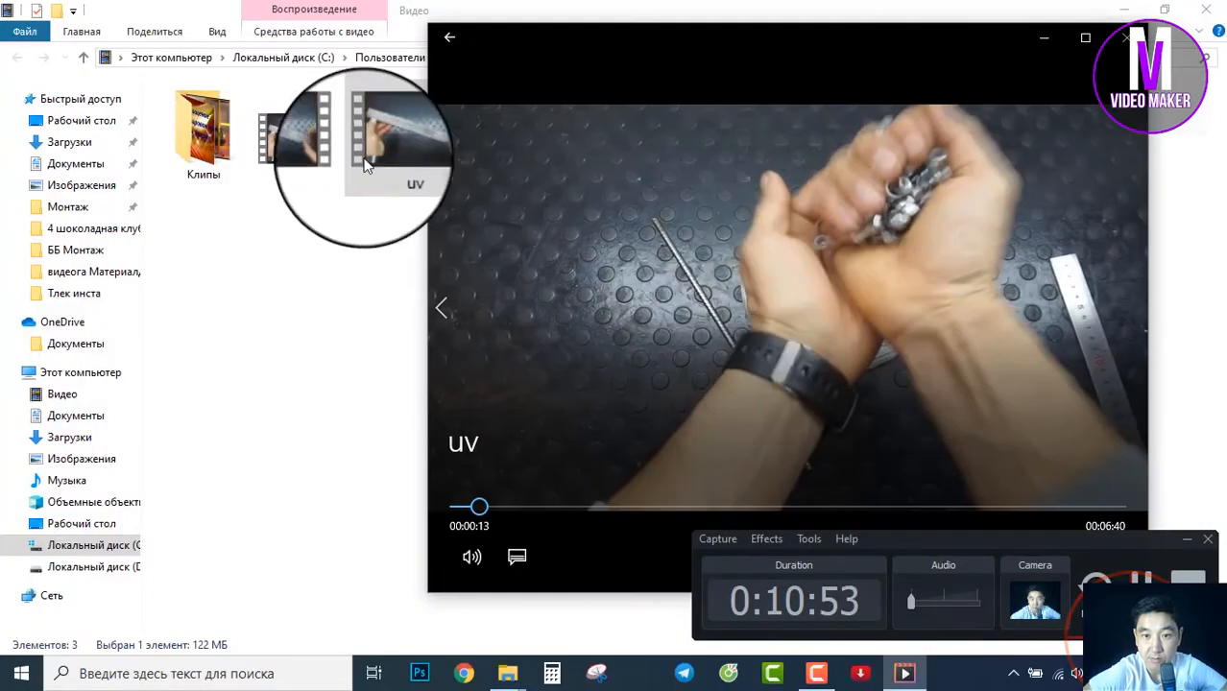
Step: Open the gv video with Windows Media Player so that it plays separately from uv
click(291, 120)
right_click(291, 121)
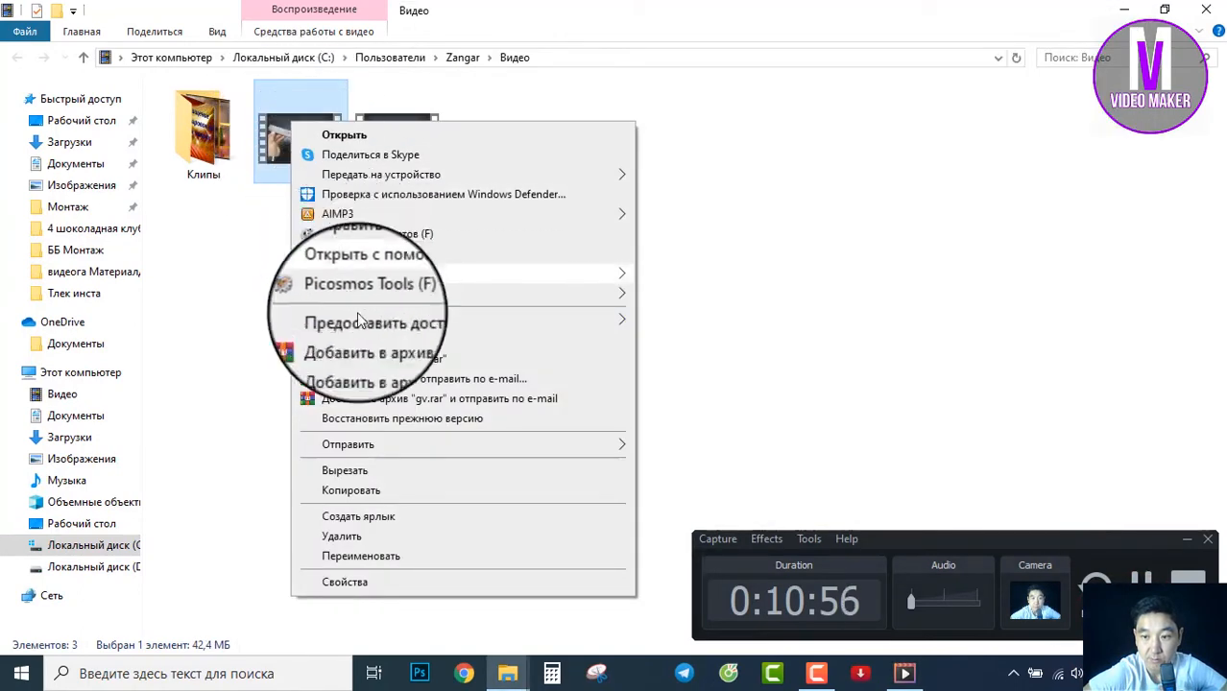
mouse_move(366, 331)
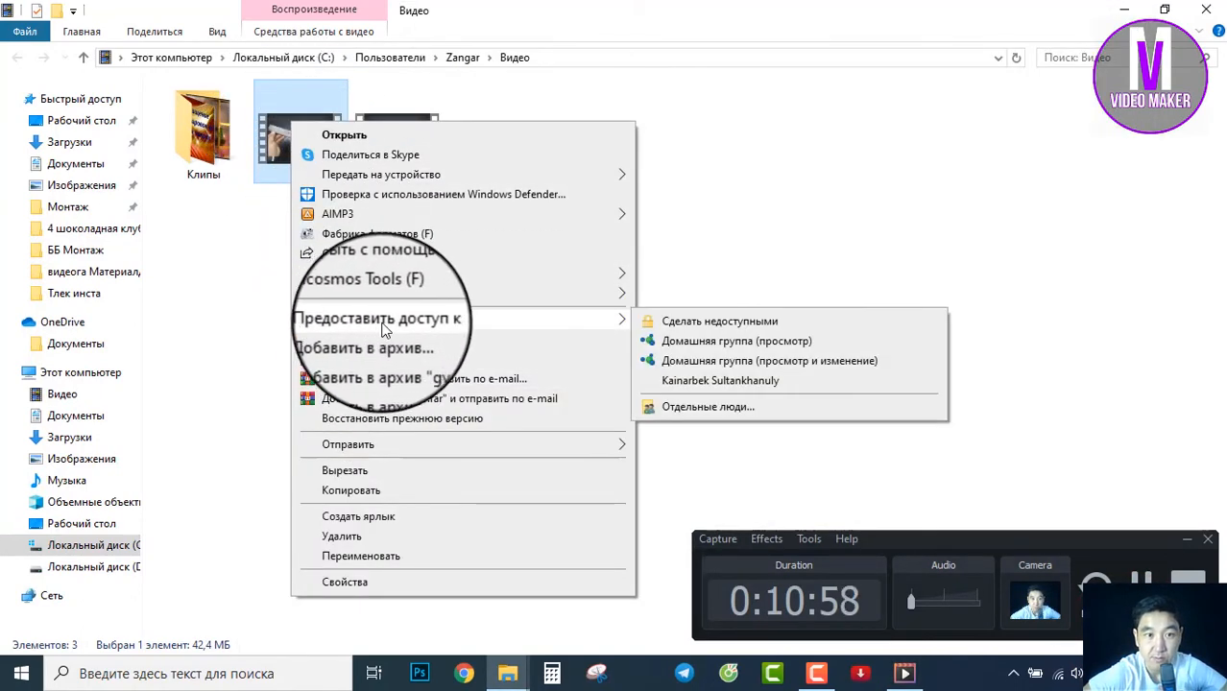
mouse_move(419, 449)
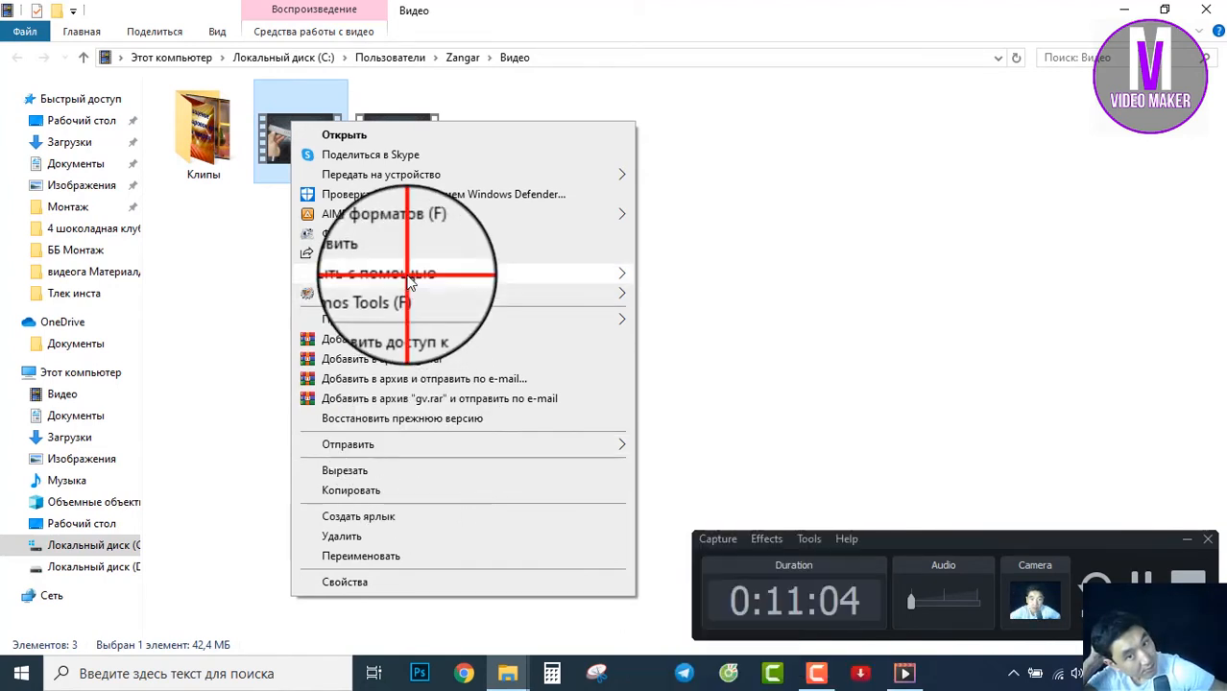
mouse_move(409, 280)
click(690, 296)
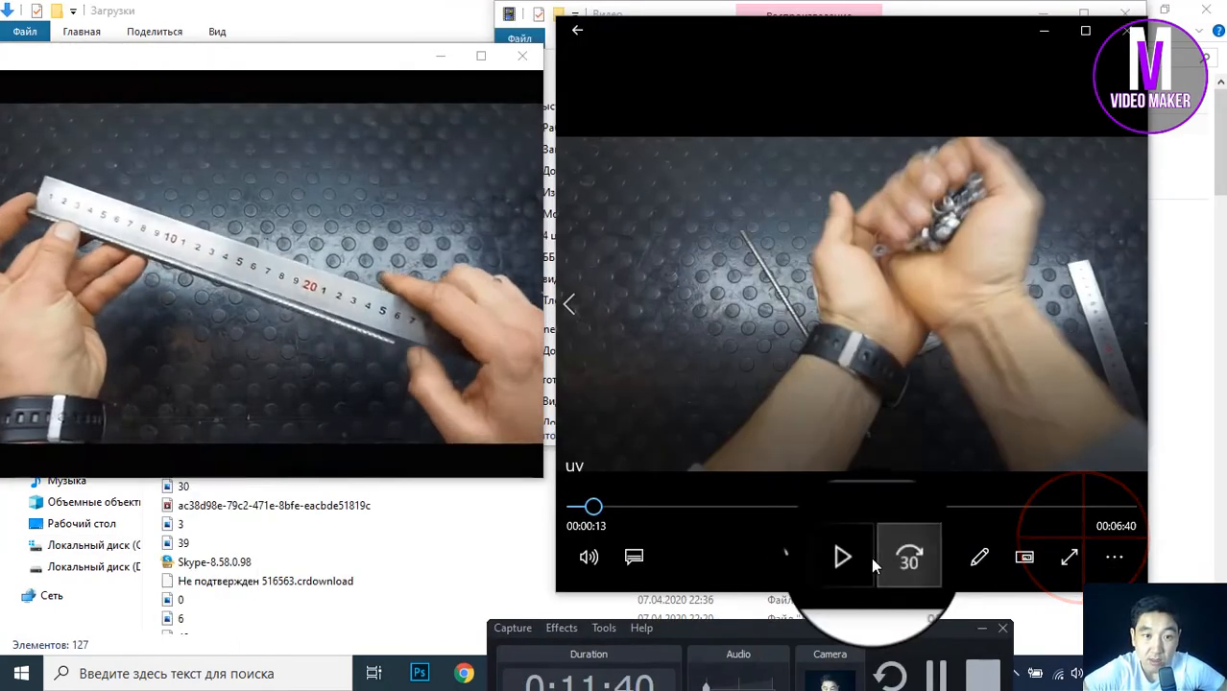
Step: Rewind the uv video to its beginning and pause it at 3 seconds, shifting the gv player window slightly
click(852, 553)
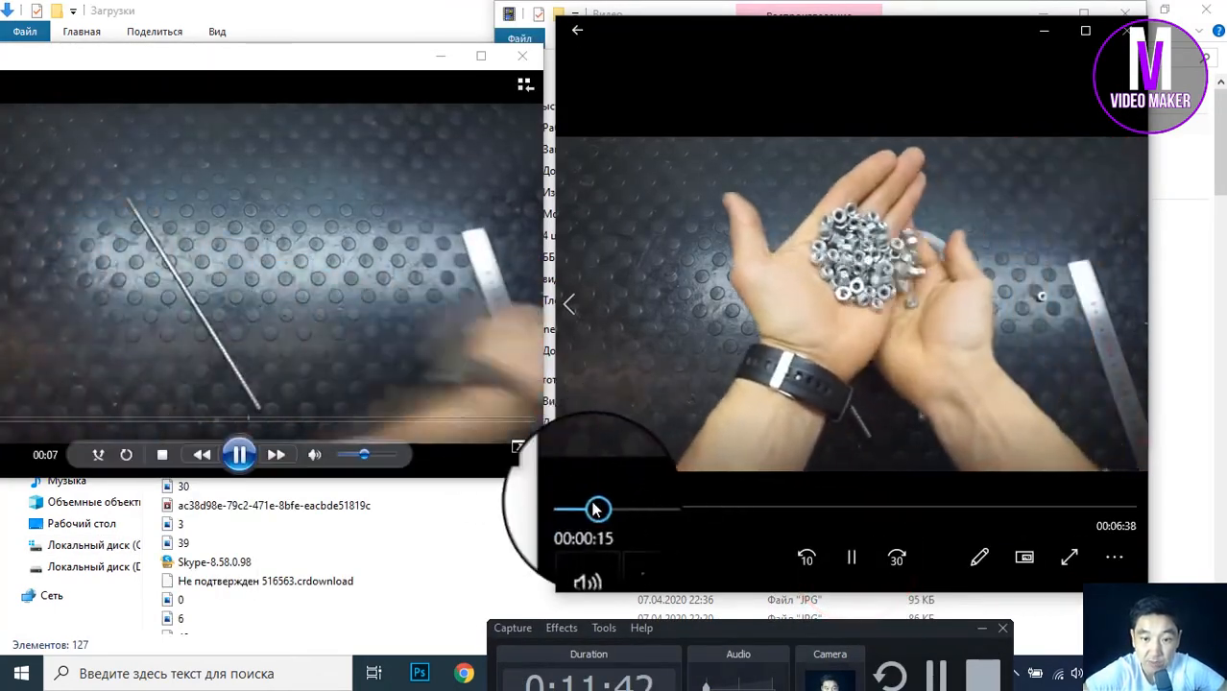
drag(594, 507, 484, 507)
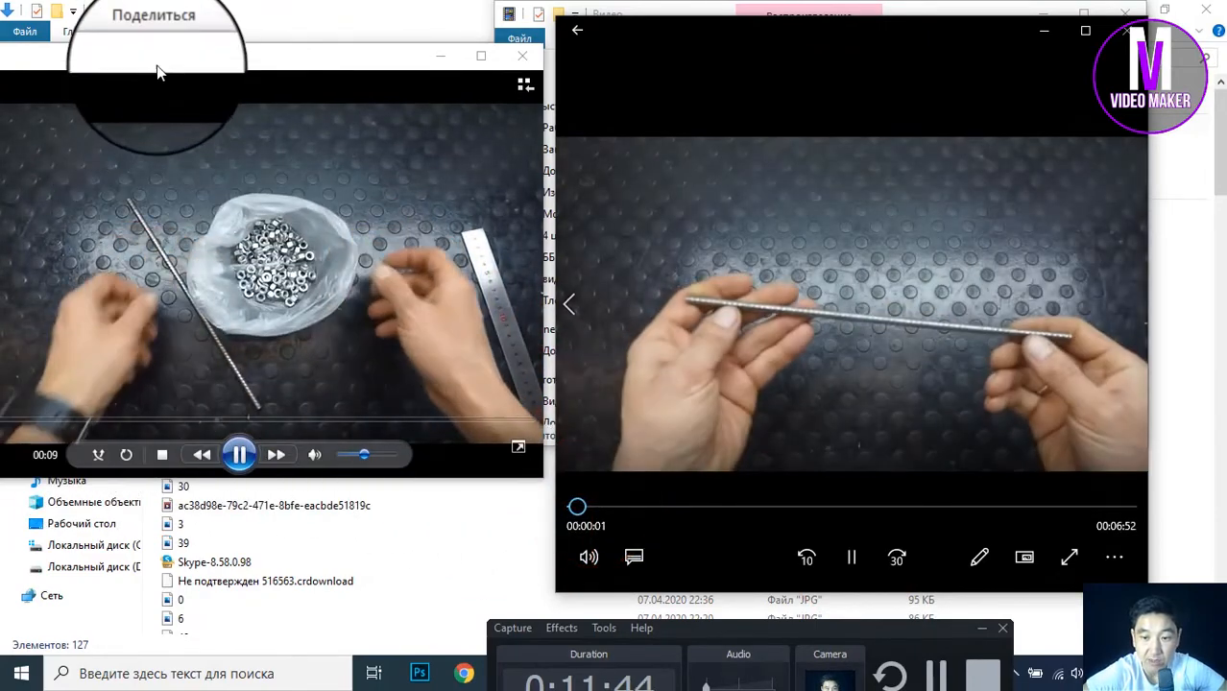
drag(158, 70, 195, 62)
click(852, 557)
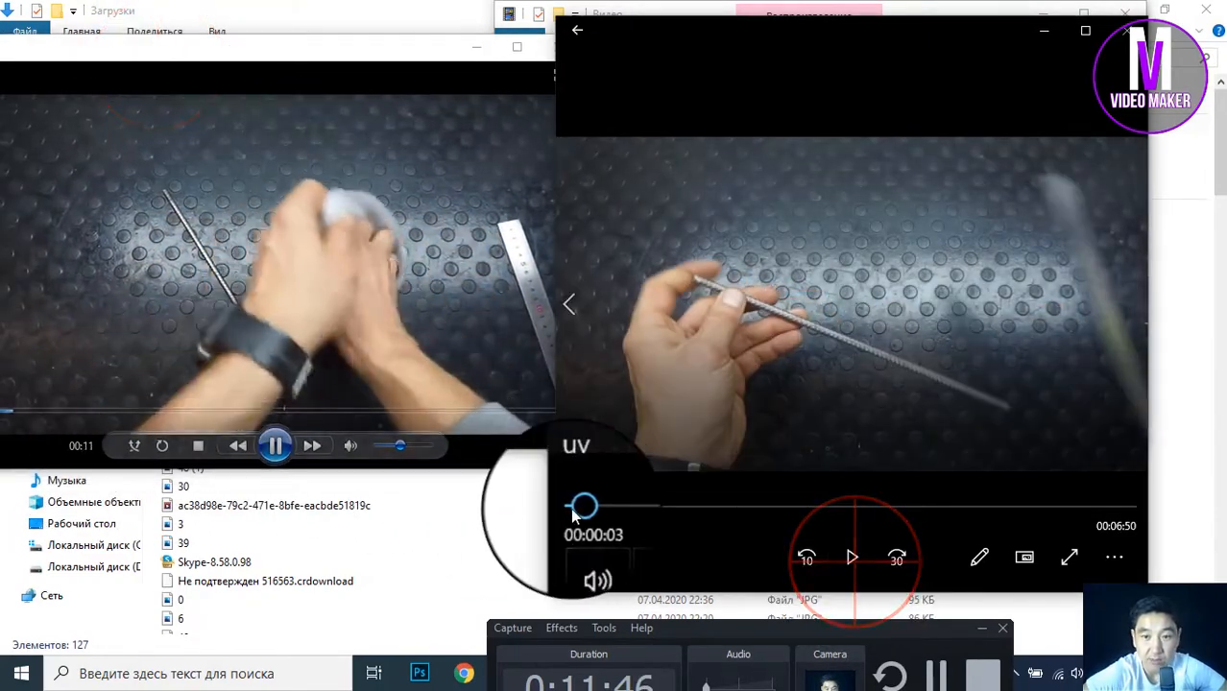
Step: Rewind and pause gv at 2 seconds beside the uv window, and run uv to a matching frame for comparison
click(7, 411)
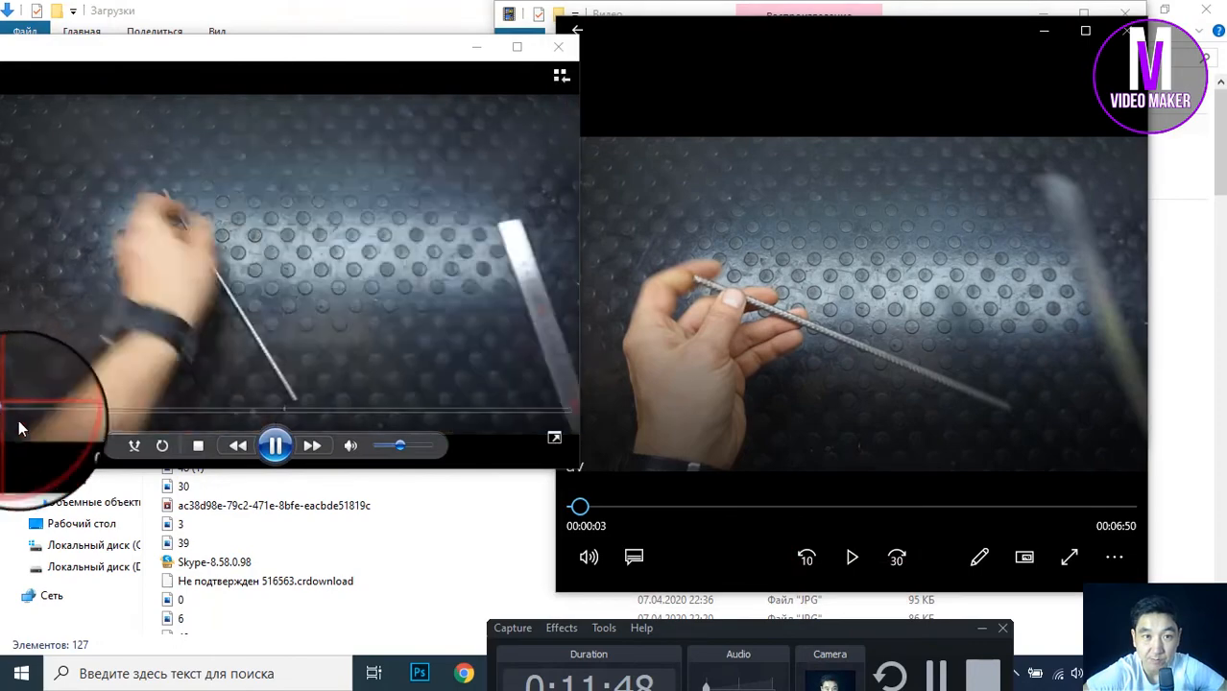
click(286, 442)
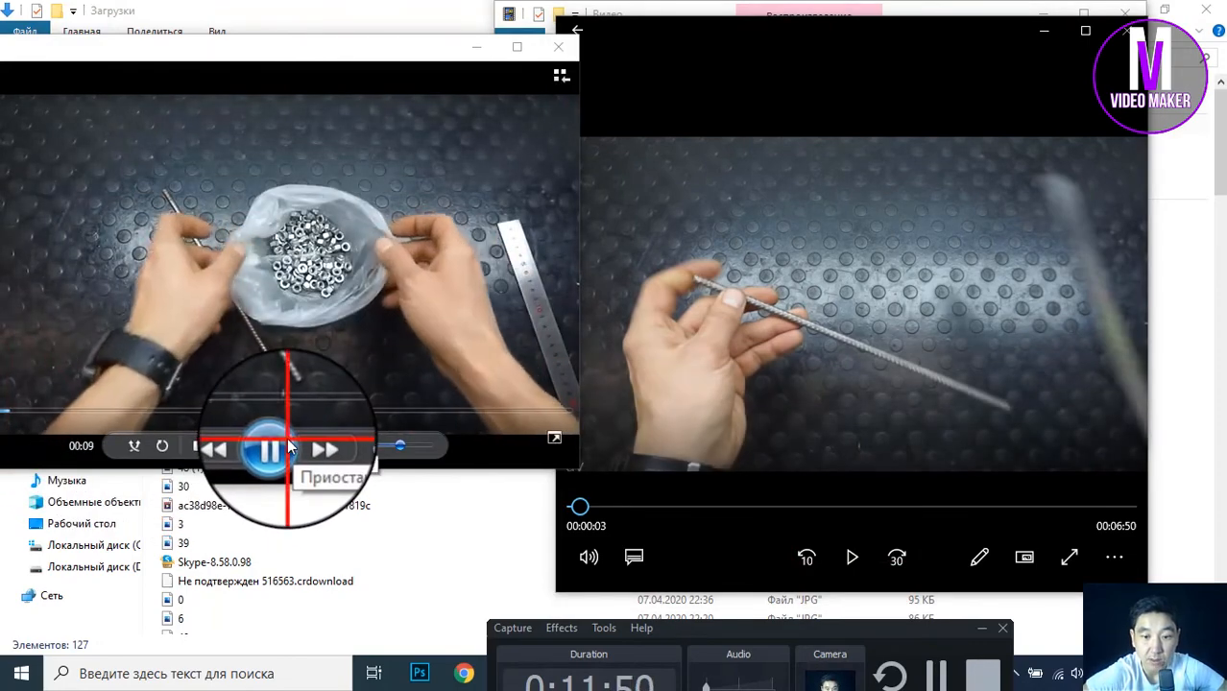
drag(178, 46, 244, 45)
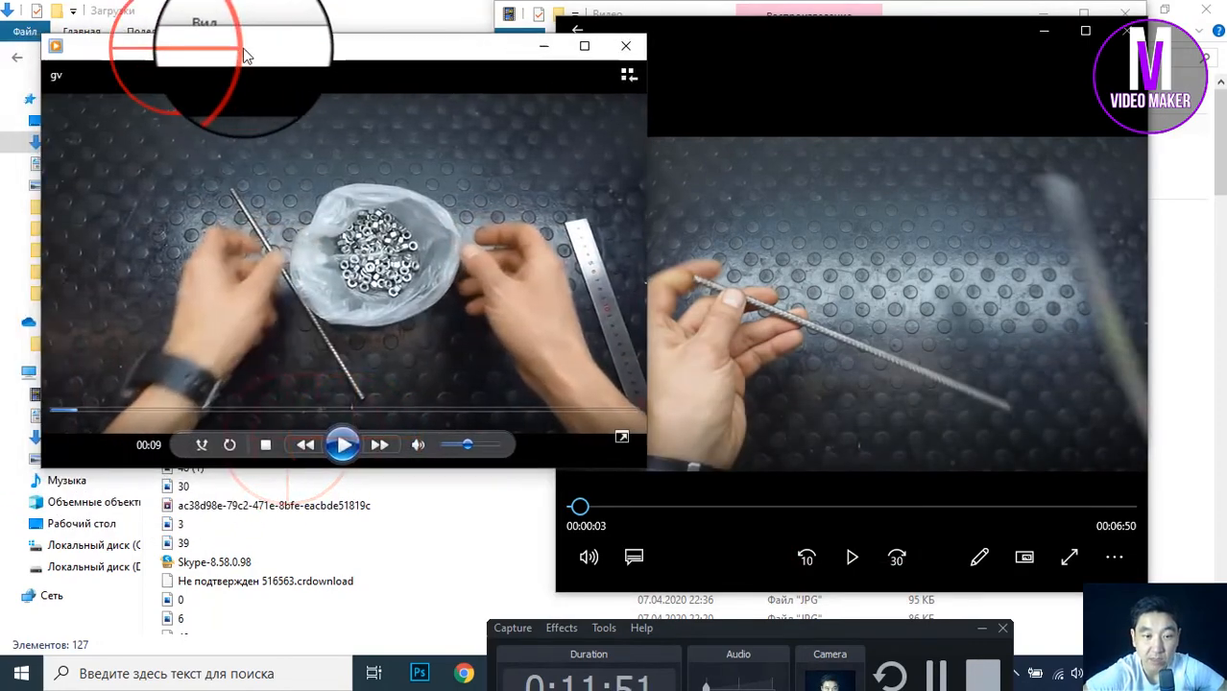
click(68, 410)
drag(457, 45, 350, 46)
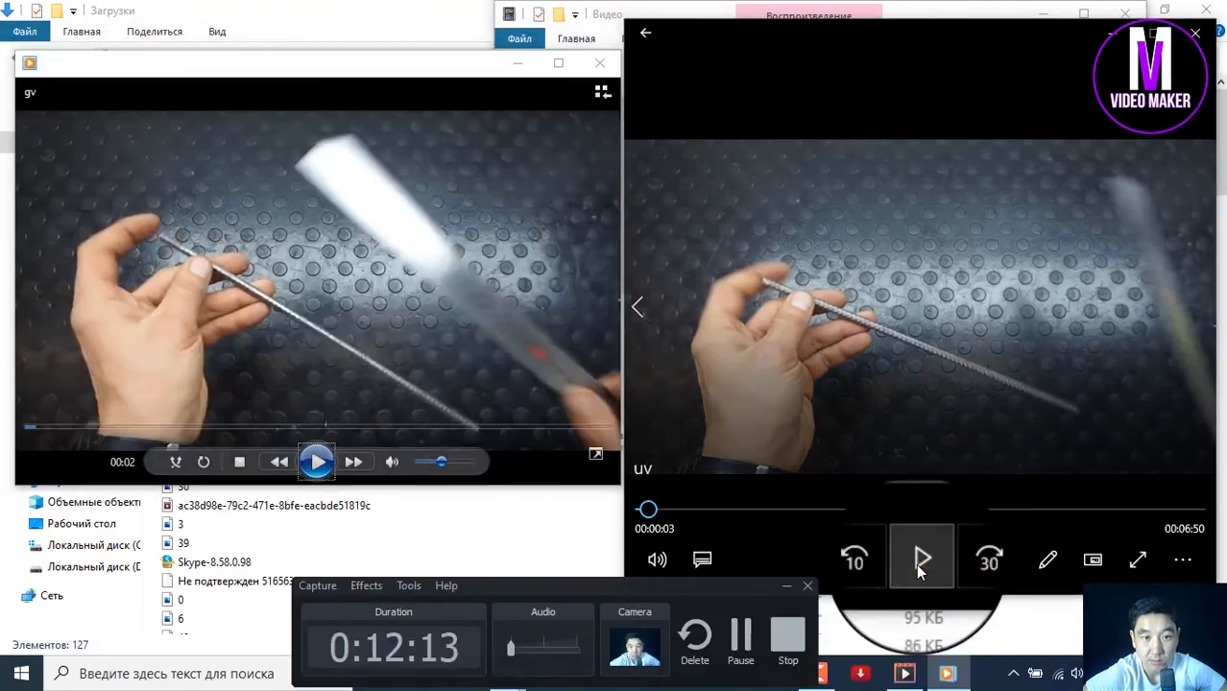
click(918, 562)
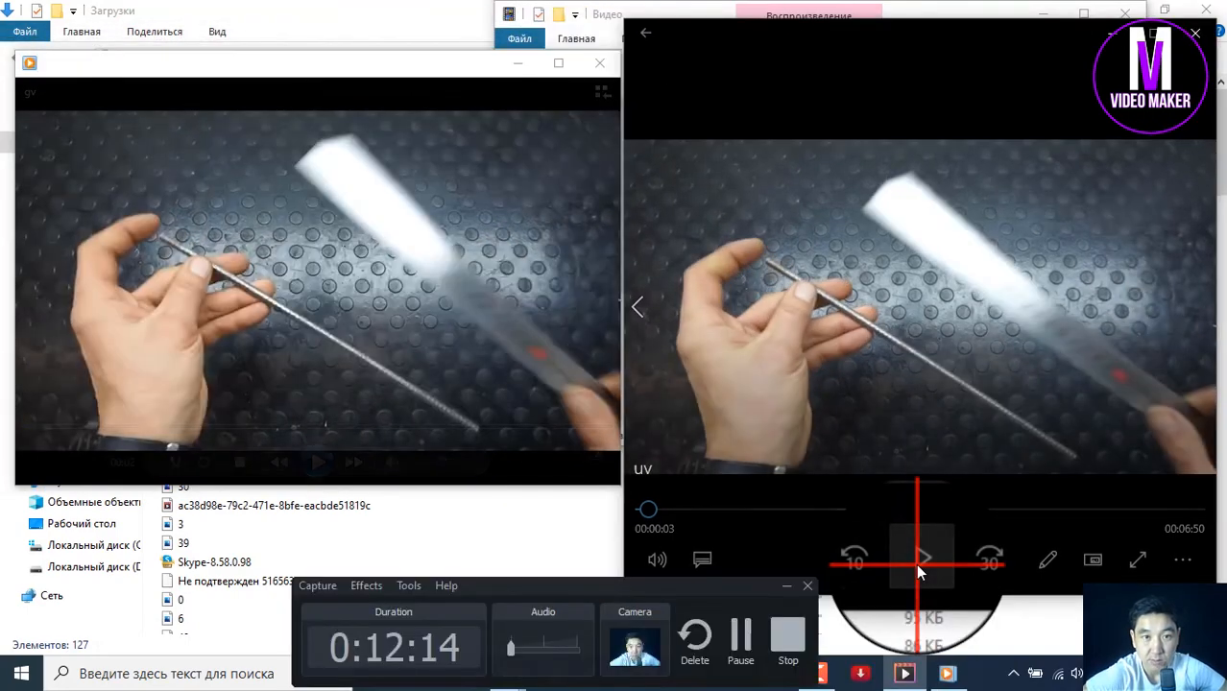
Step: Play the gv and uv videos side by side, and view each one in full screen before returning to its window
click(317, 462)
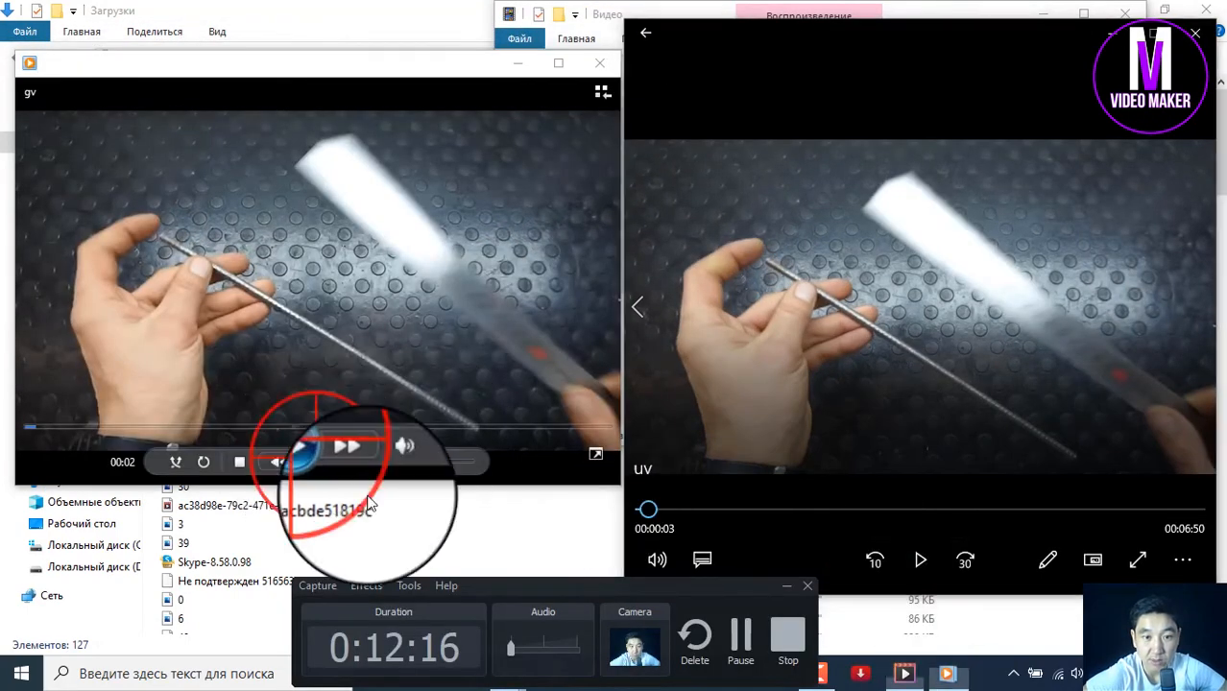
click(919, 557)
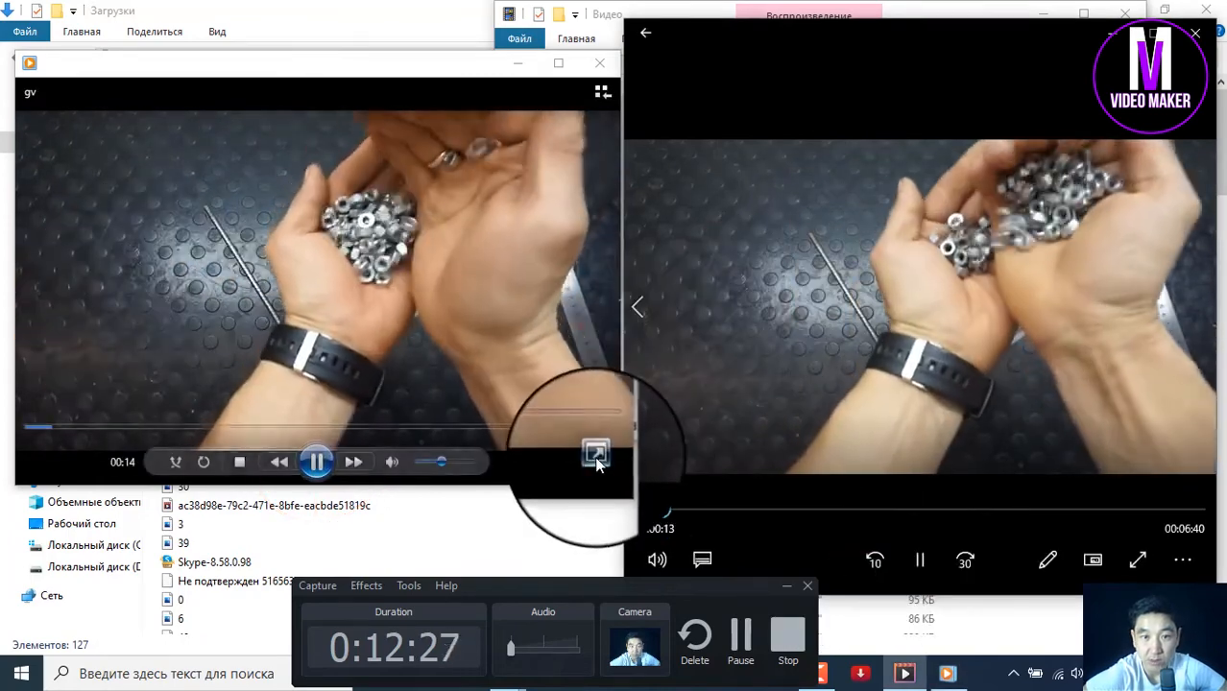
click(596, 455)
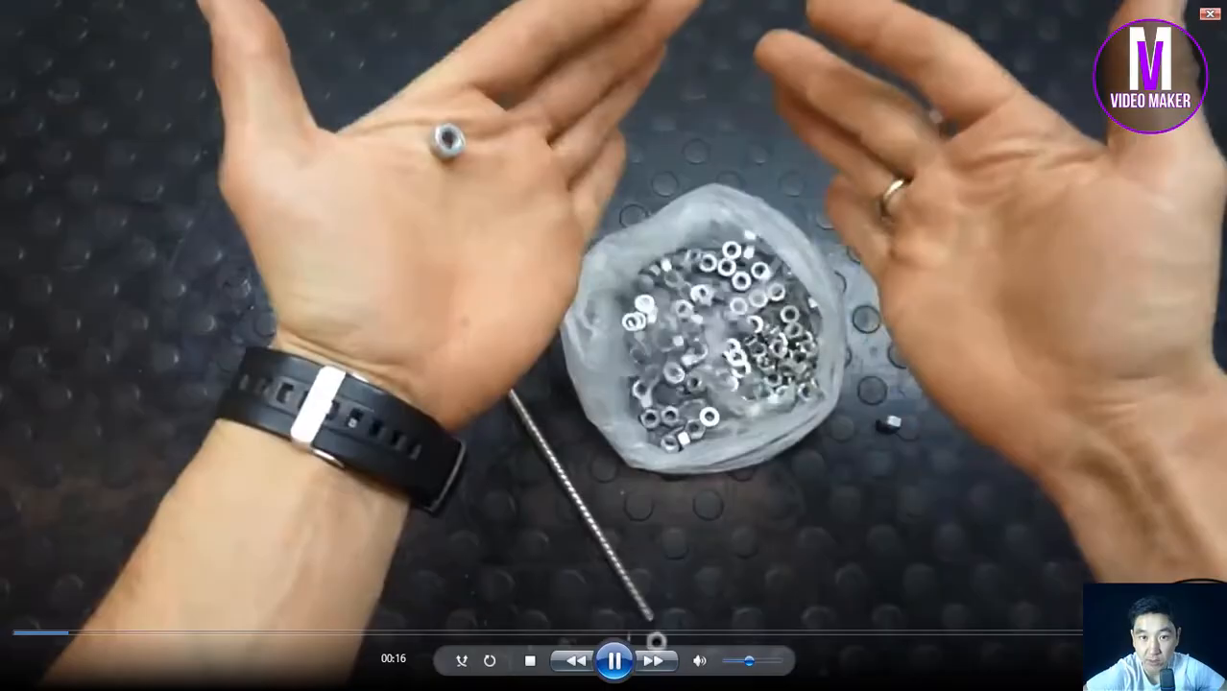
click(1211, 662)
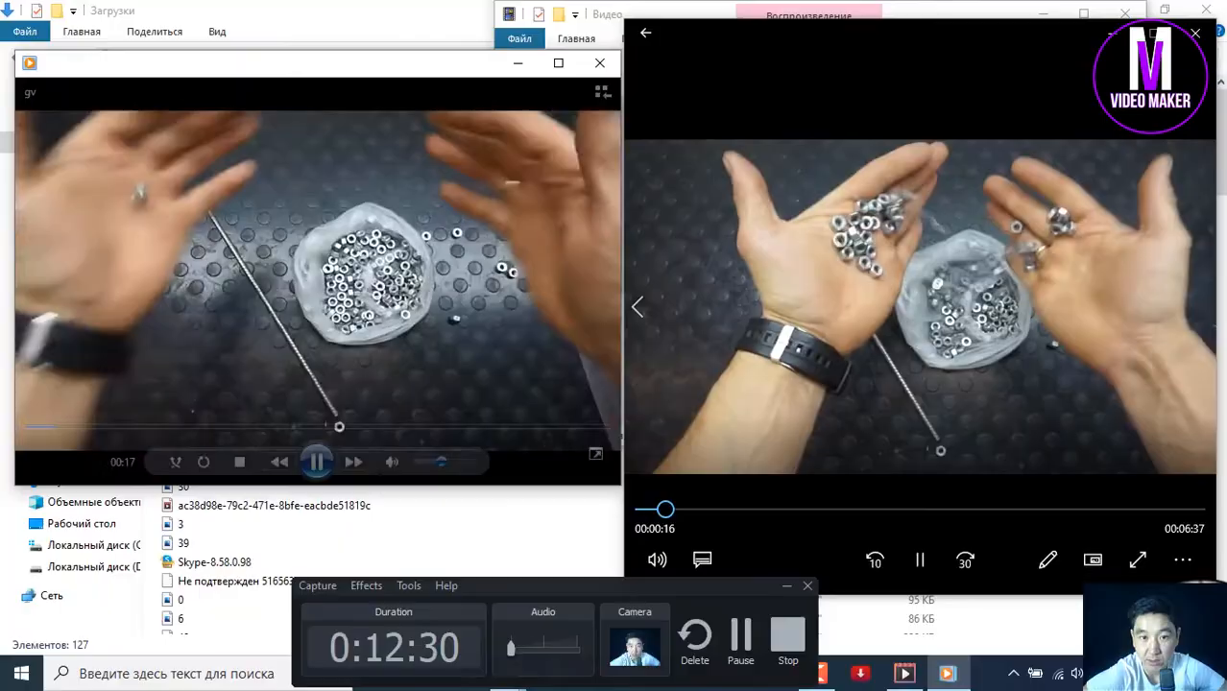
click(1137, 559)
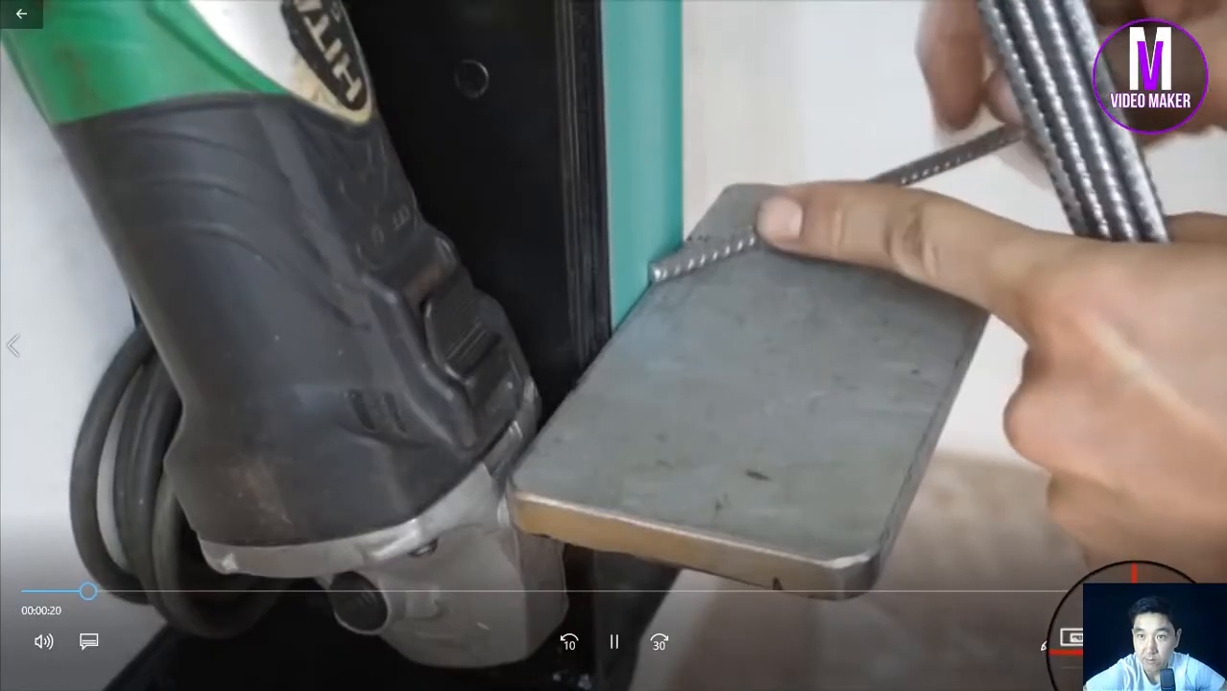
click(1139, 644)
Step: Close both the gv and uv video players and maximize the Видео folder window
click(599, 63)
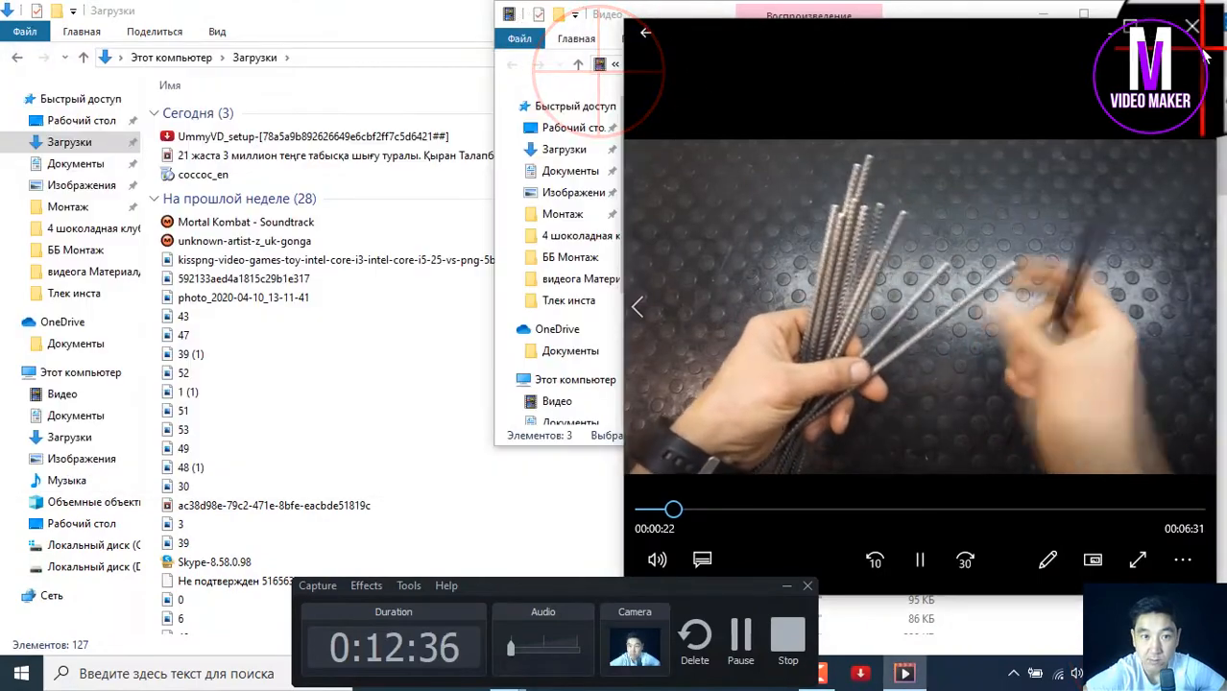
click(1192, 27)
click(1083, 14)
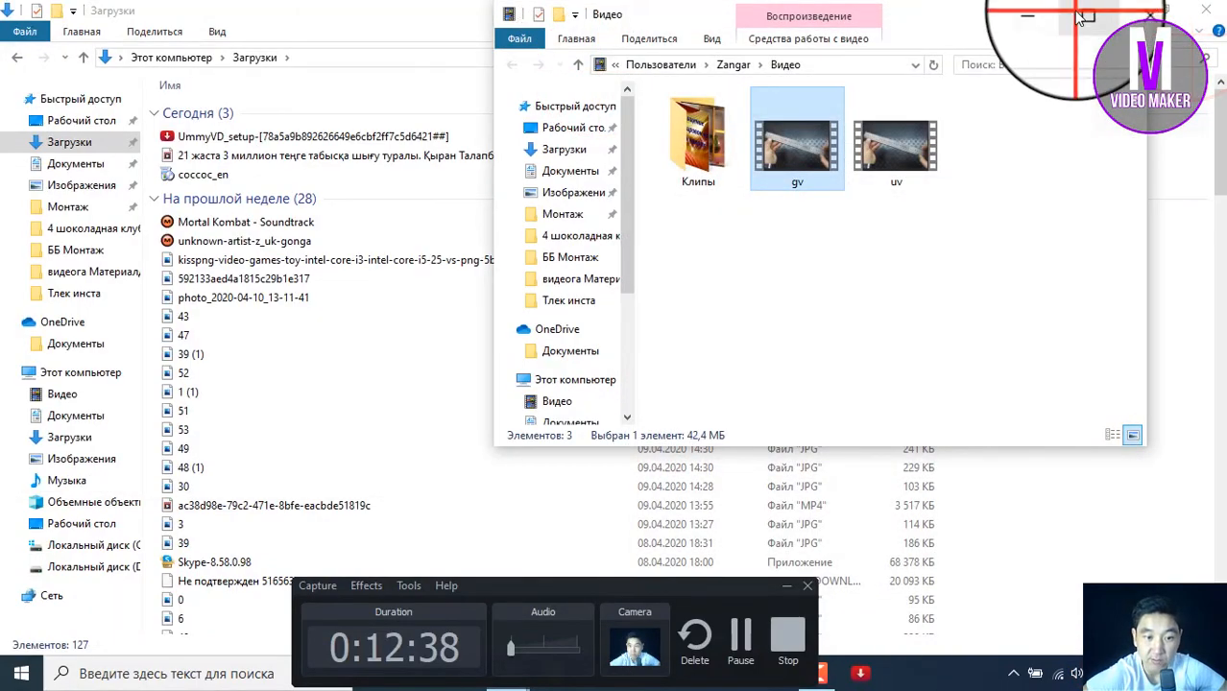
Step: Examine the general file properties of the gv video, including its size, and close them
right_click(293, 142)
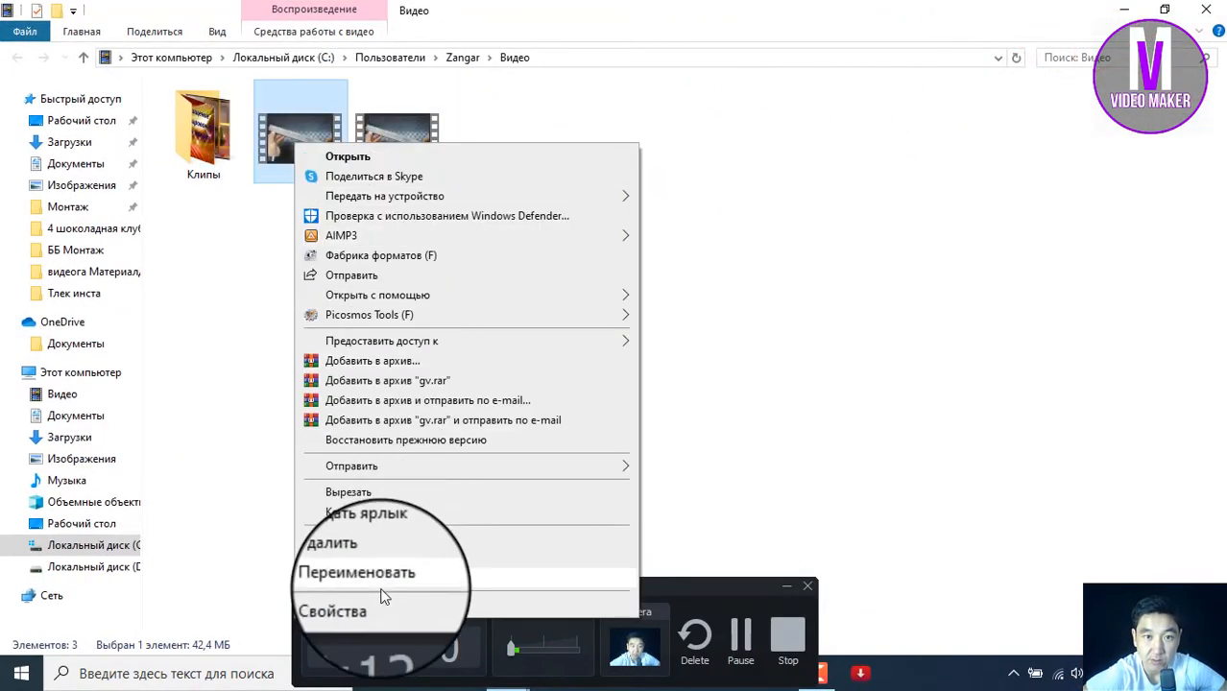
click(349, 607)
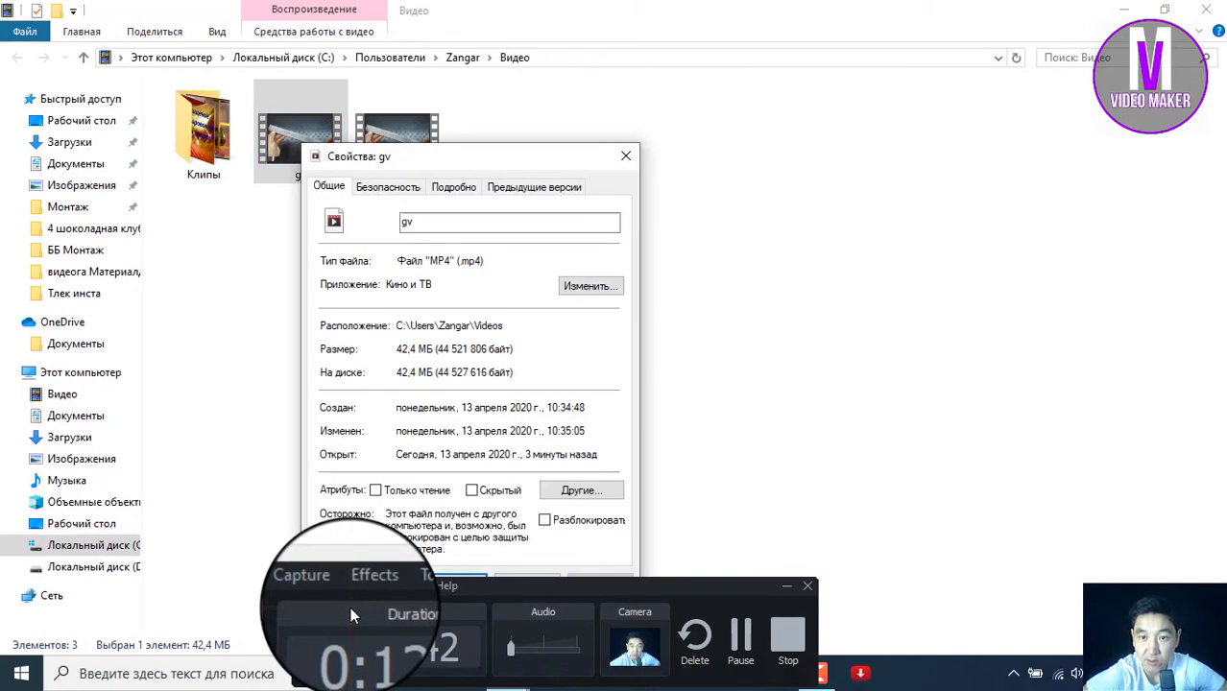
click(624, 156)
Step: Switch the Видео folder to the details view to compare the gv and uv file sizes and durations
right_click(671, 134)
mouse_move(782, 144)
click(1060, 240)
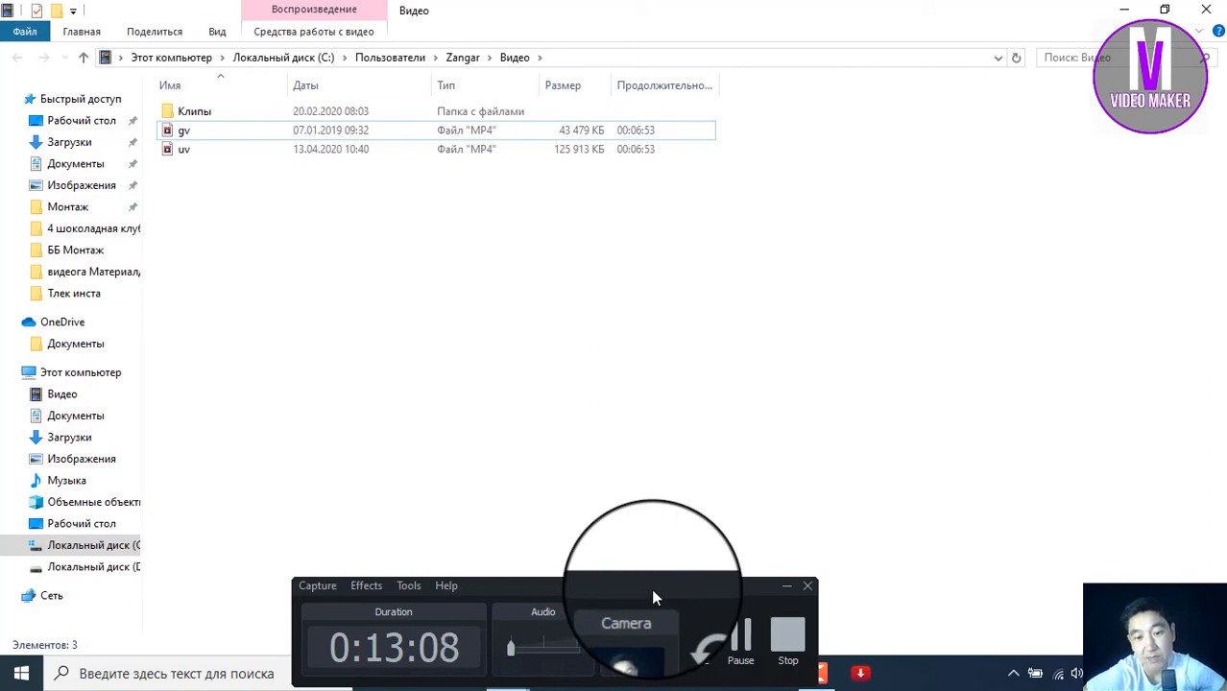
drag(651, 588, 690, 537)
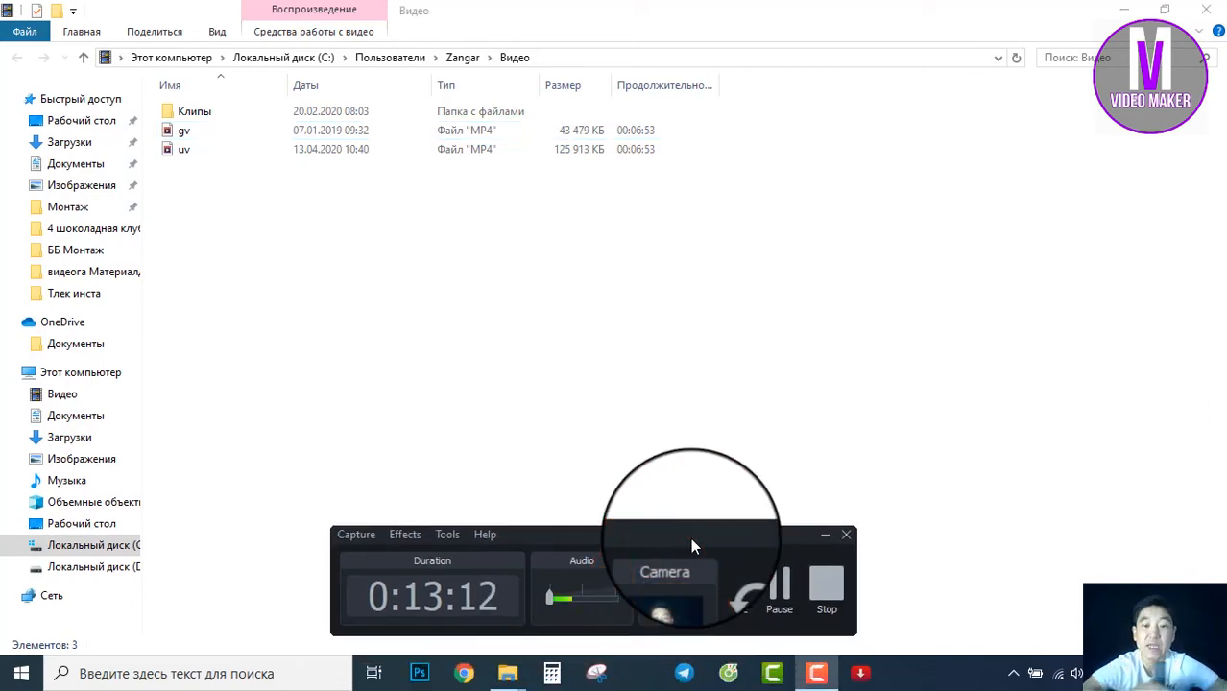